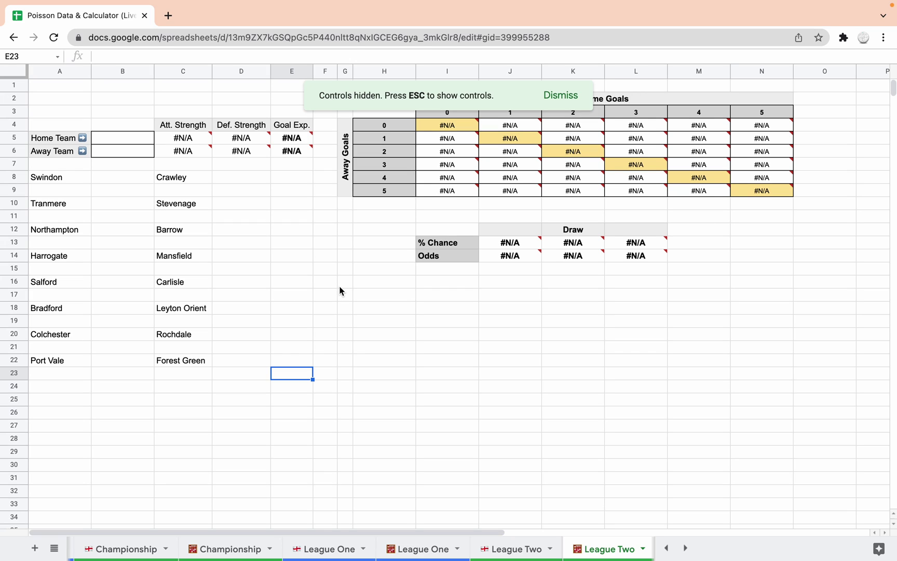
Dismiss the 'Controls hidden' notice above the League Two calculator
left_click(553, 95)
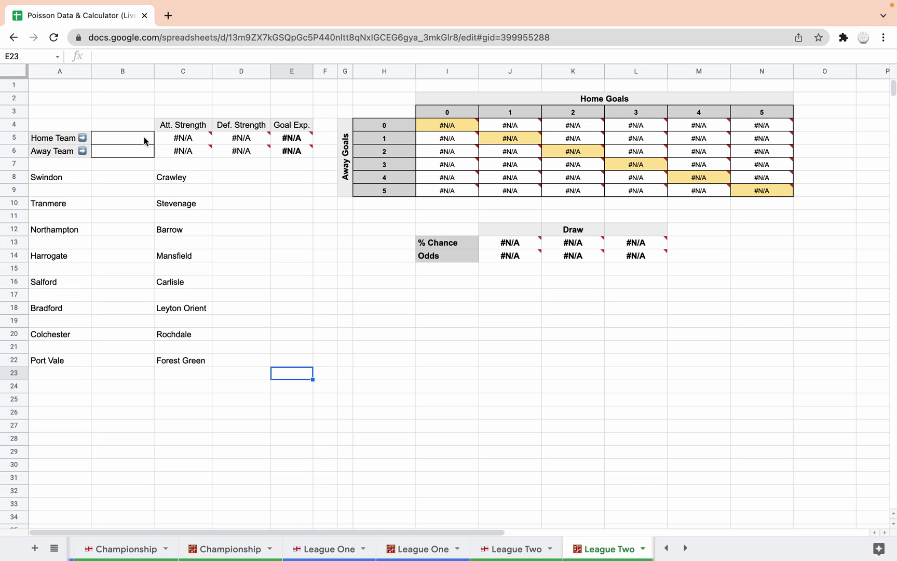
Copy Swindon from A8 into B5 as home team and Crawley from C8 into B6 as away team
left_click_drag(73, 176, 200, 354)
left_click(247, 307)
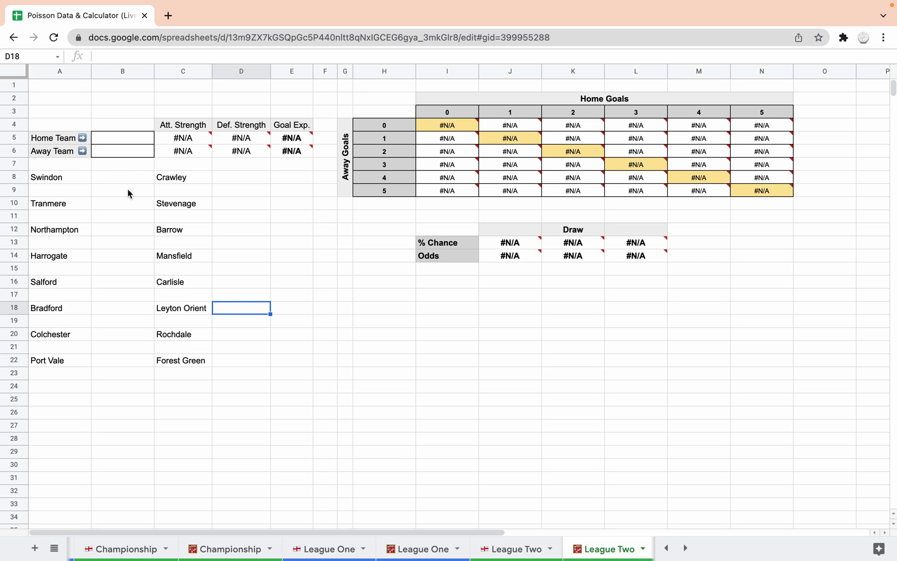
left_click(66, 177)
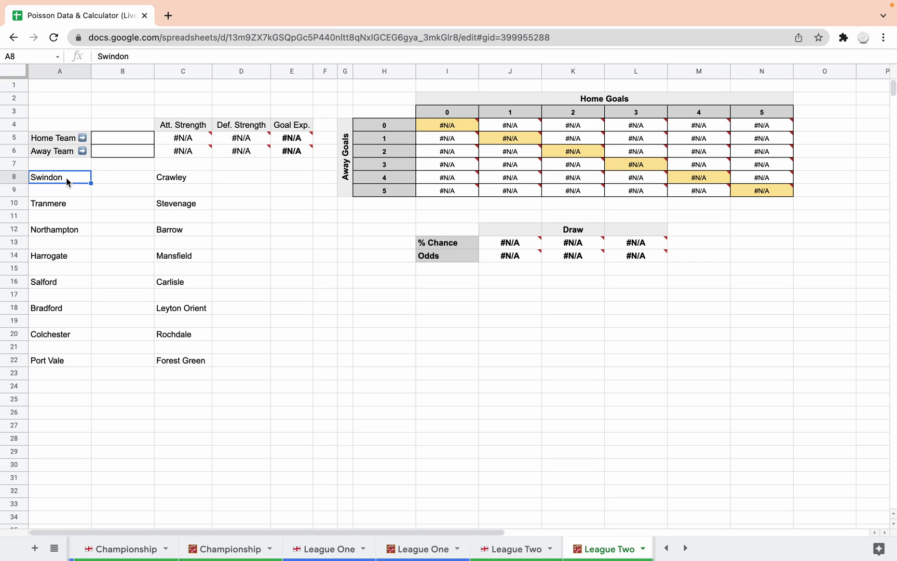
key("ctrl+c")
left_click(107, 136)
key("ctrl+v")
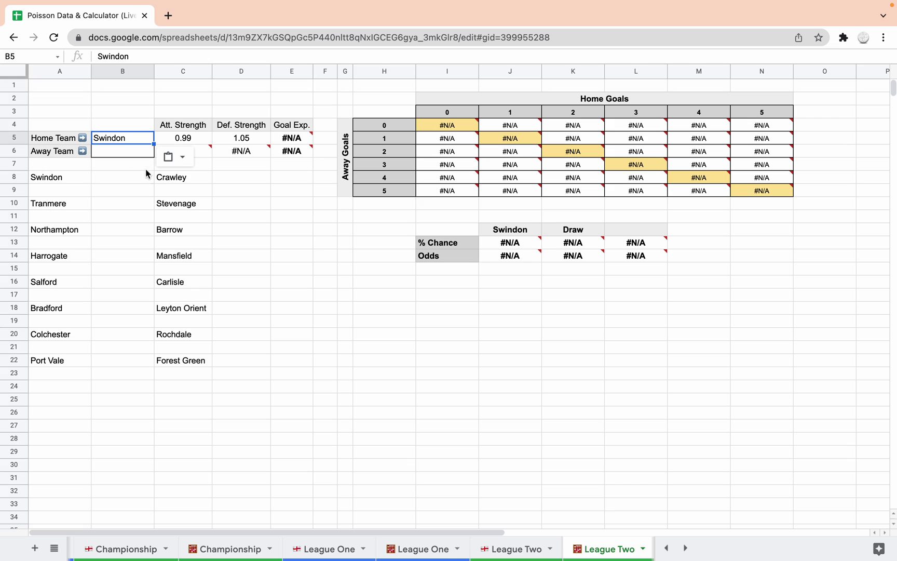
left_click(158, 179)
key("ctrl+c")
left_click(126, 148)
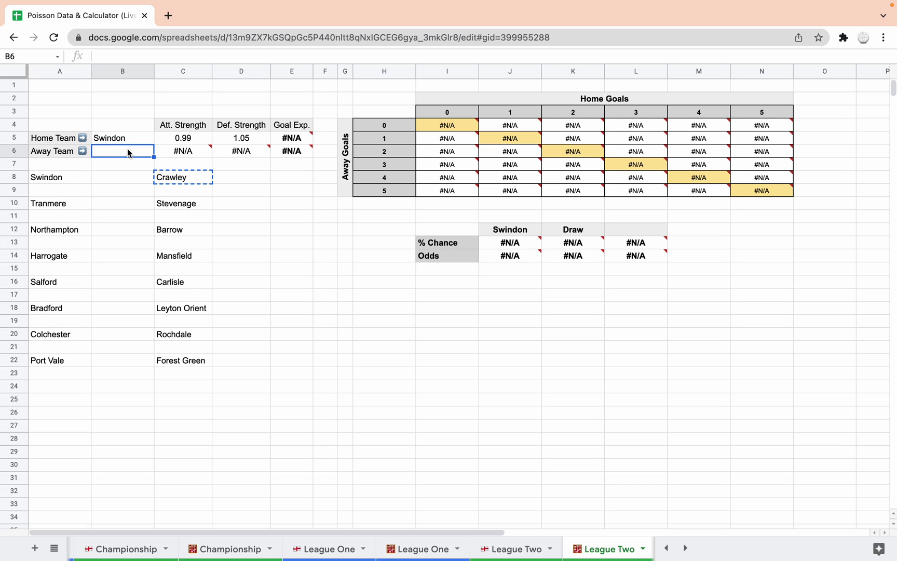
key("ctrl+v")
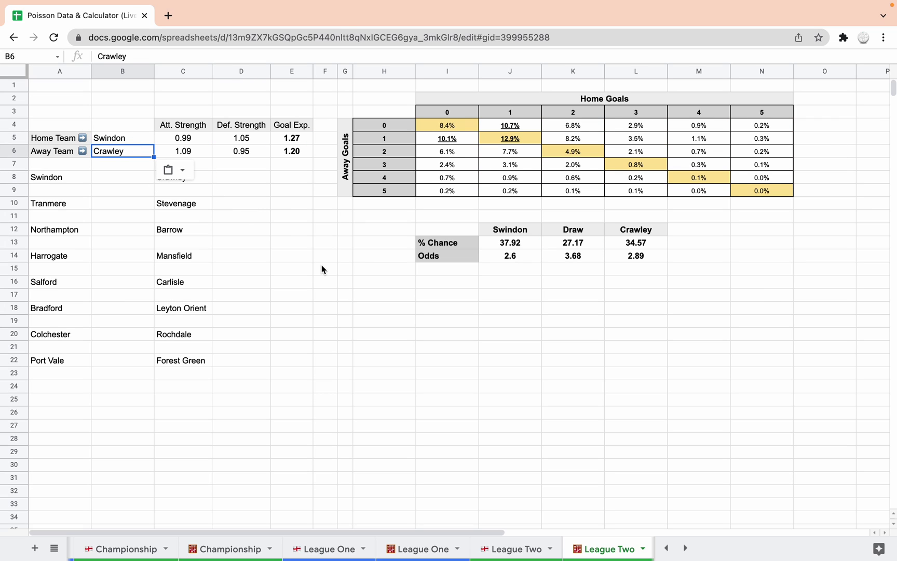
left_click(347, 270)
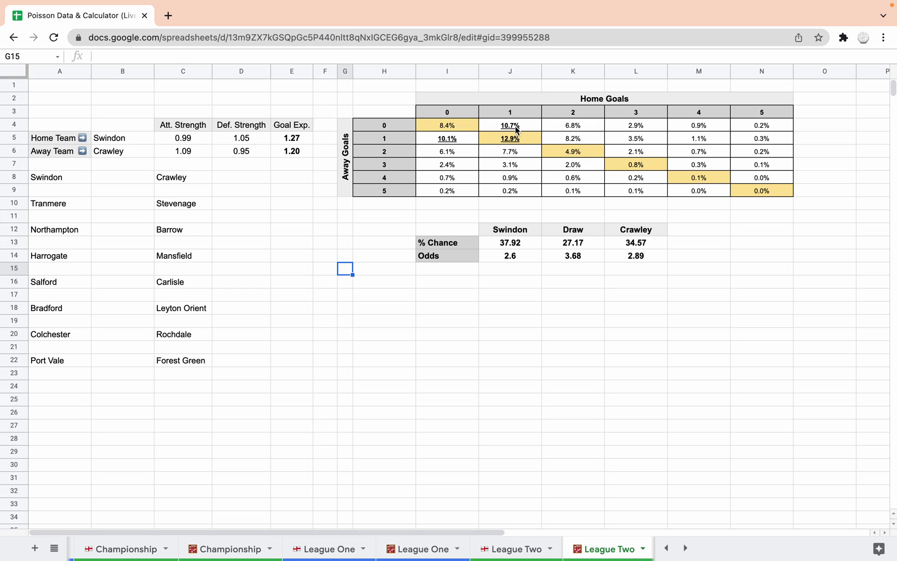
Inspect the probability formulas for the 0–1, 0–2 and 1–1 scoreline cells
left_click(443, 139)
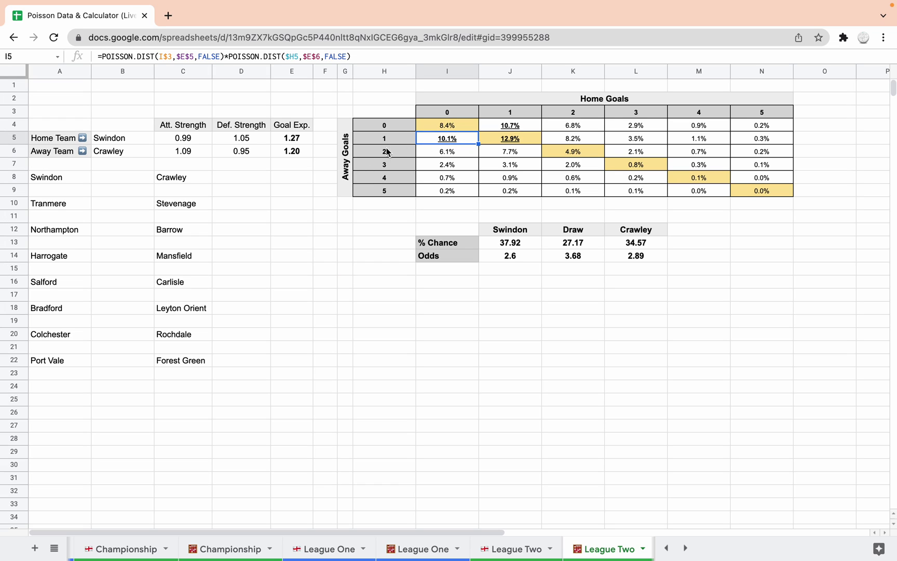
left_click(451, 152)
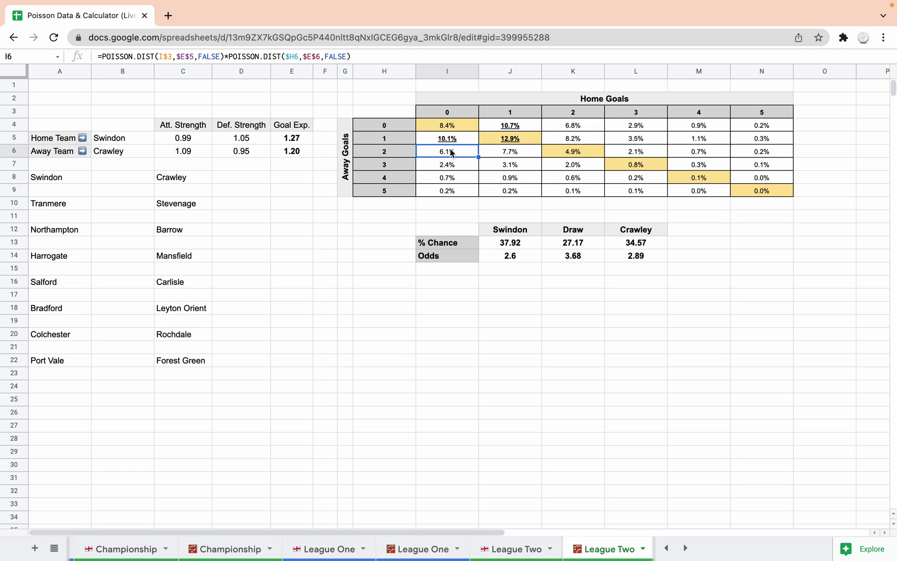
left_click(501, 142)
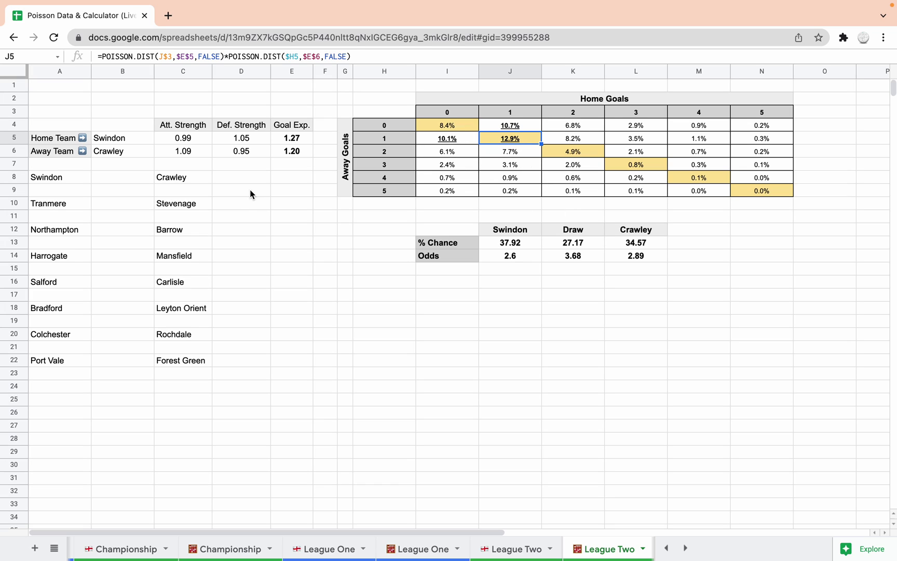
Copy Tranmere from A10 into B5 and Stevenage from C10 into B6, giving odds 1.4, 5.17, 16.39
left_click(74, 203)
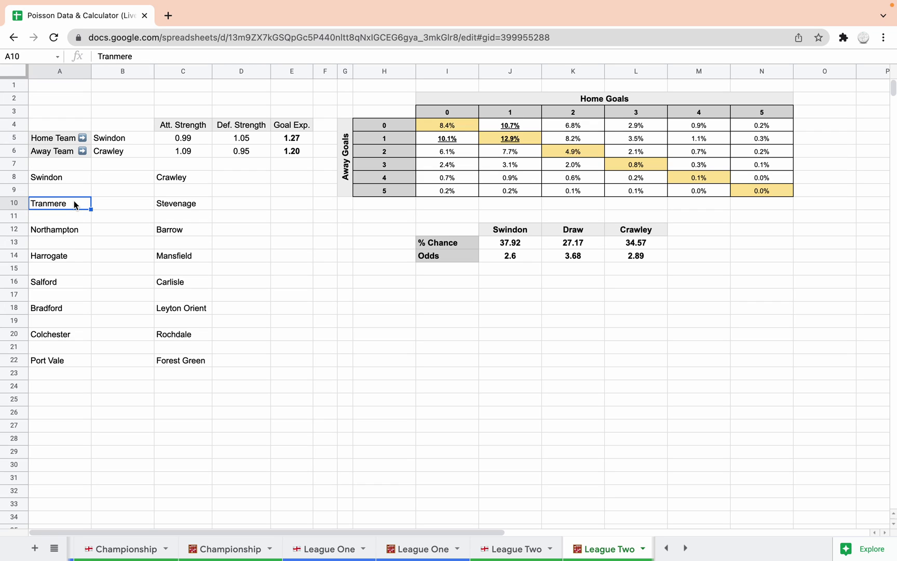
key("ctrl+c")
left_click(121, 139)
key("ctrl+v")
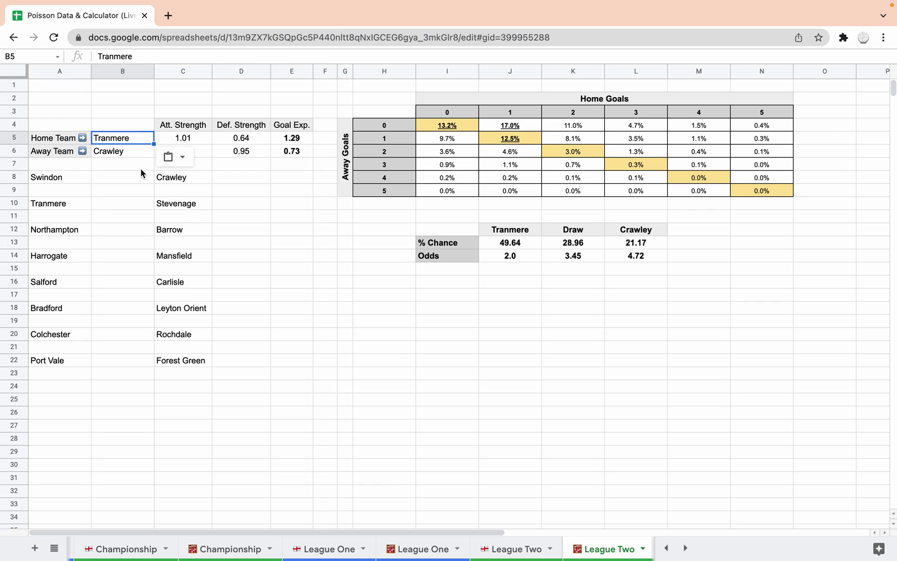
left_click(178, 208)
key("ctrl+c")
left_click(122, 151)
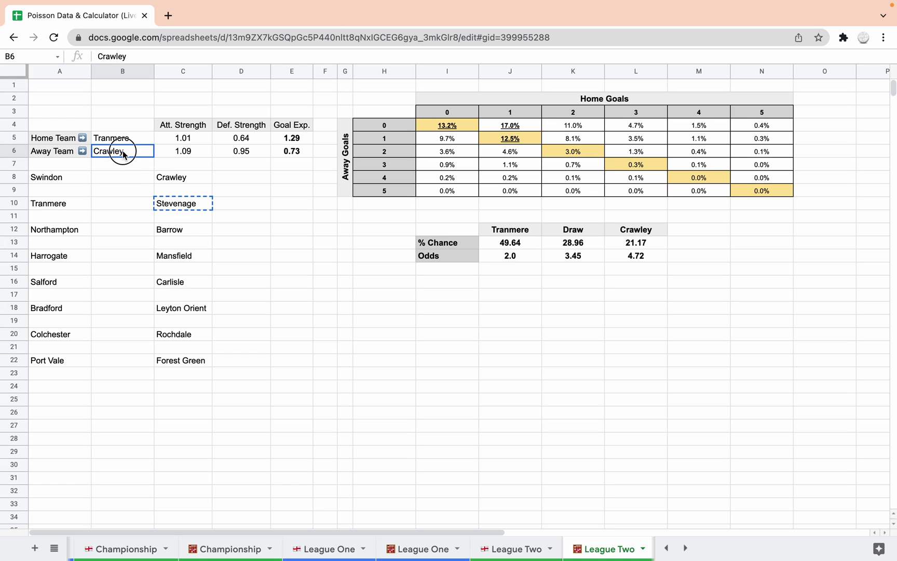
key("ctrl+v")
left_click(294, 231)
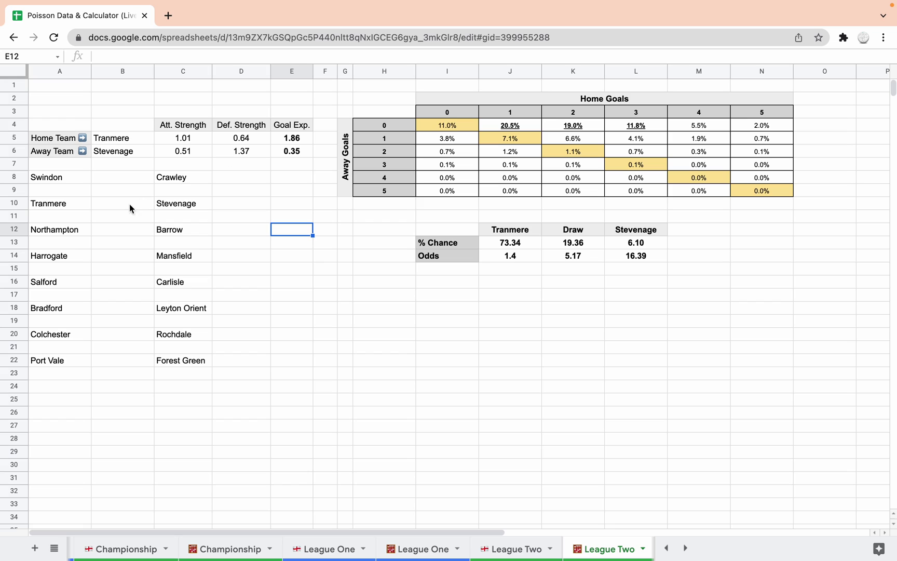
Copy Northampton from A12 into B5 and Barrow from C12 into B6, then check the C6 VLOOKUP
left_click(77, 229)
key("ctrl+c")
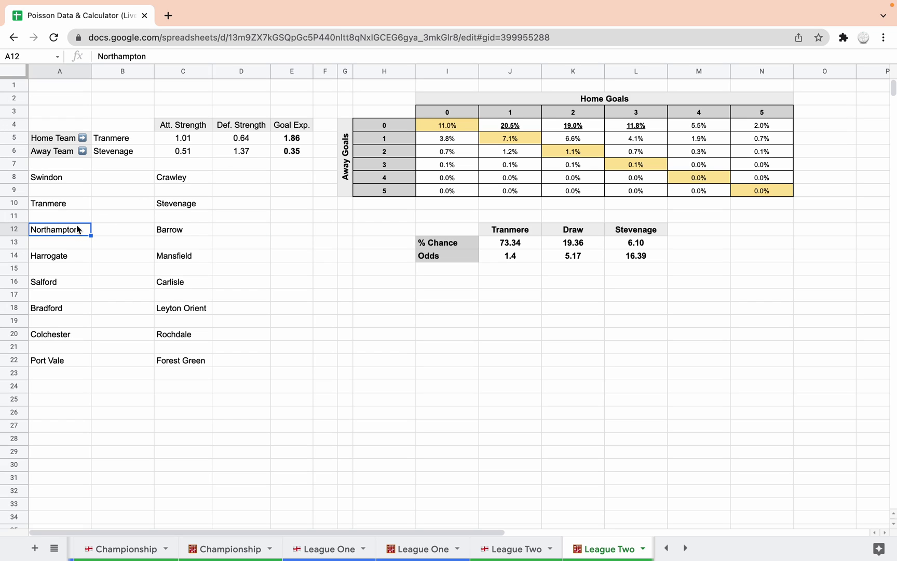
left_click(120, 138)
key("ctrl+v")
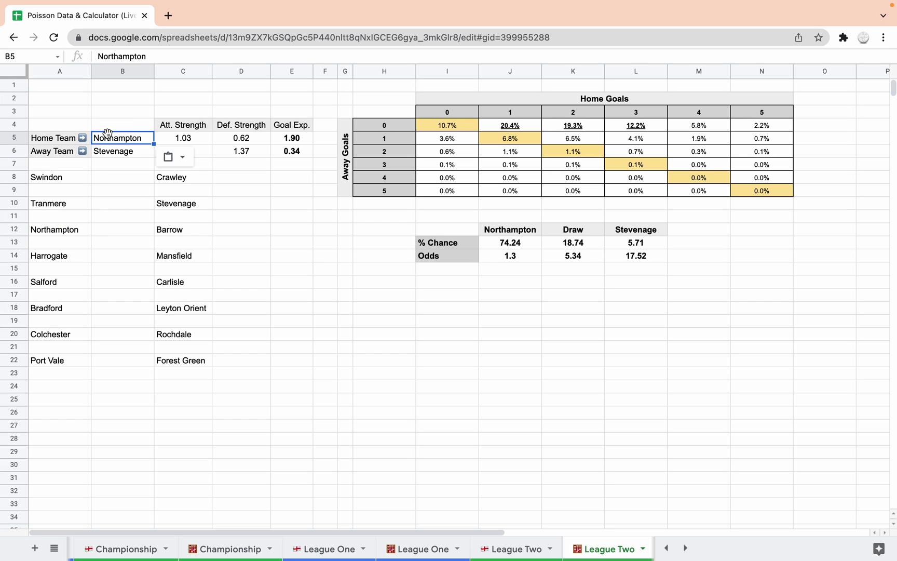
left_click(183, 234)
key("ctrl+c")
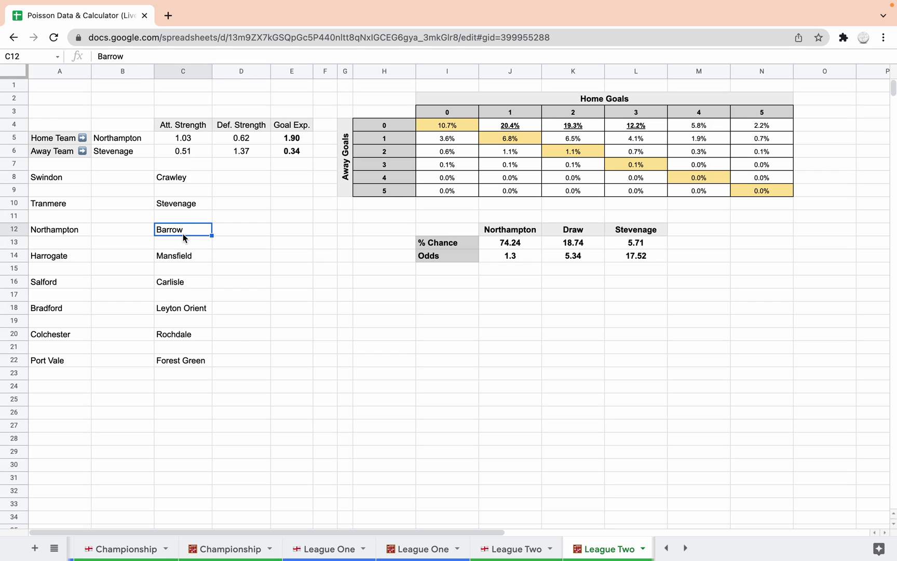
left_click(133, 153)
key("ctrl+v")
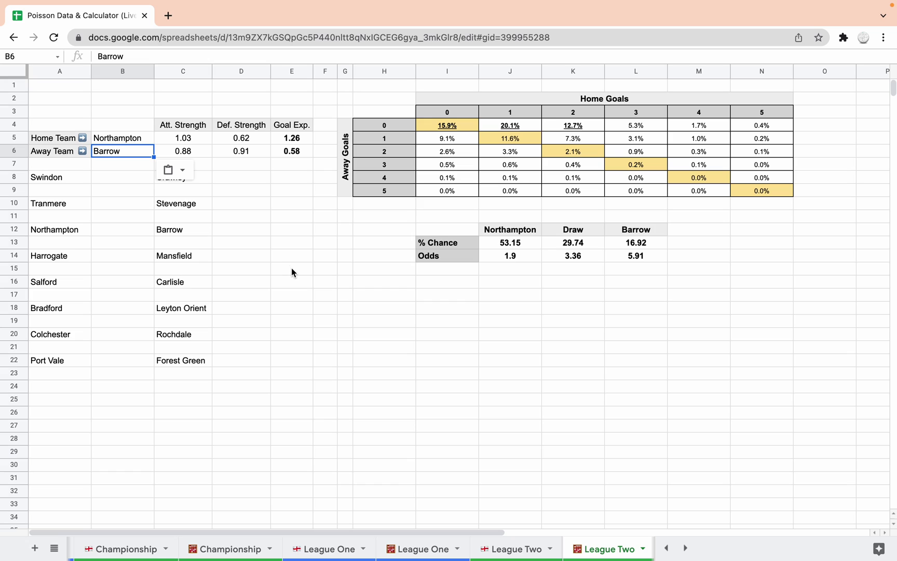
key("Right")
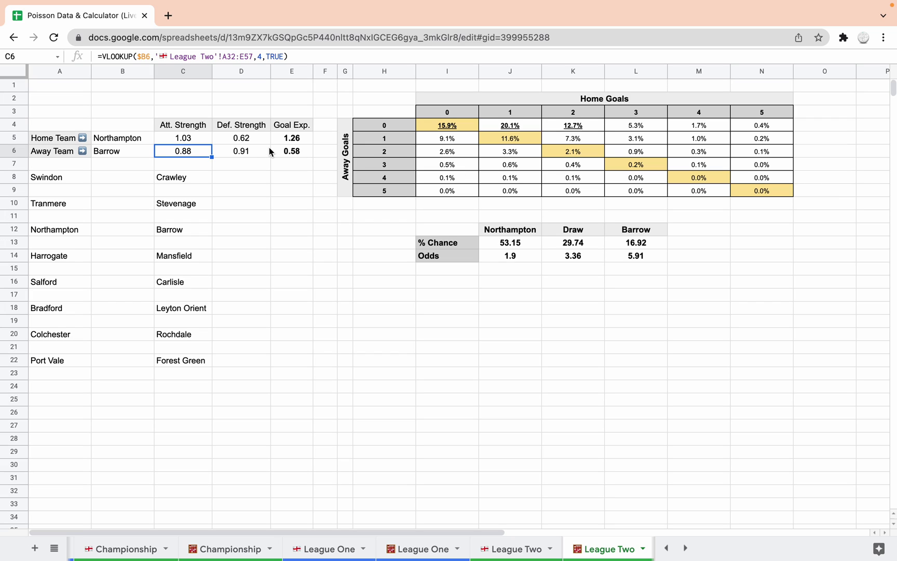
left_click(128, 140)
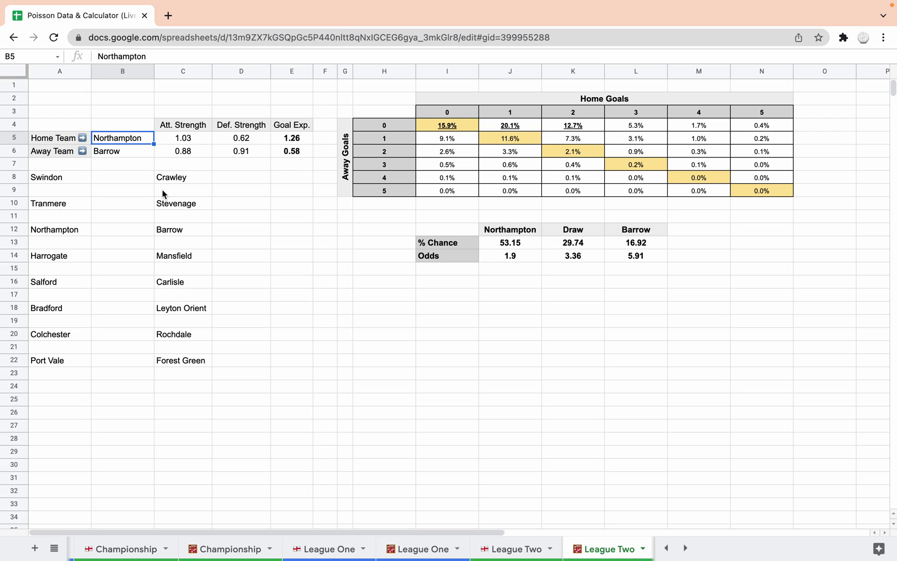
Copy Harrogate from A14 into B5 and Mansfield from C14 into B6, giving odds 2.1, 4.37, 3.53
left_click(64, 256)
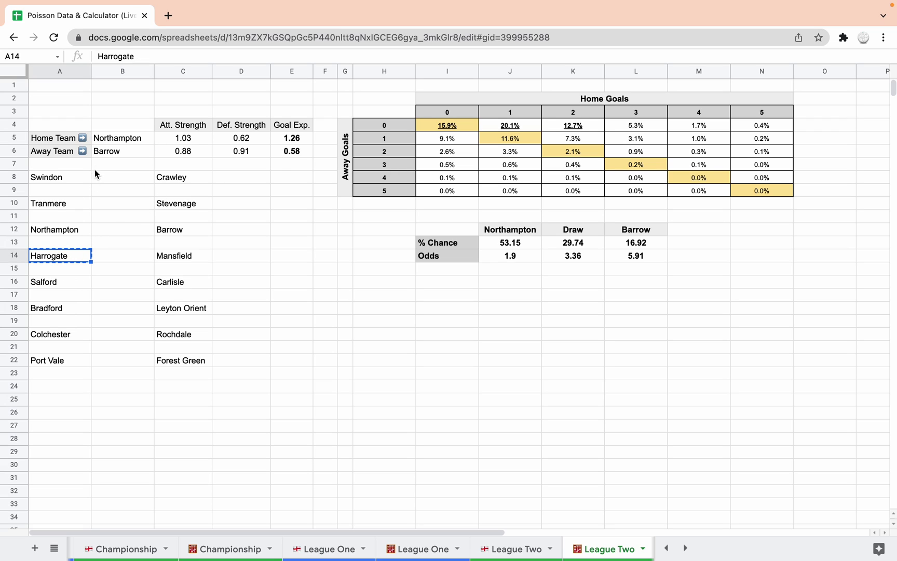
key("ctrl+c")
left_click(117, 138)
key("ctrl+v")
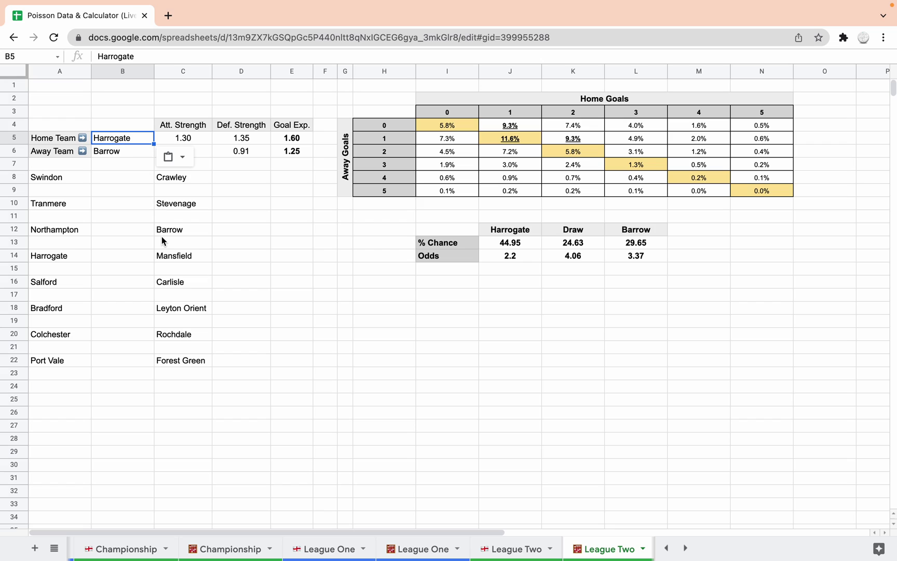
left_click(173, 259)
key("ctrl+c")
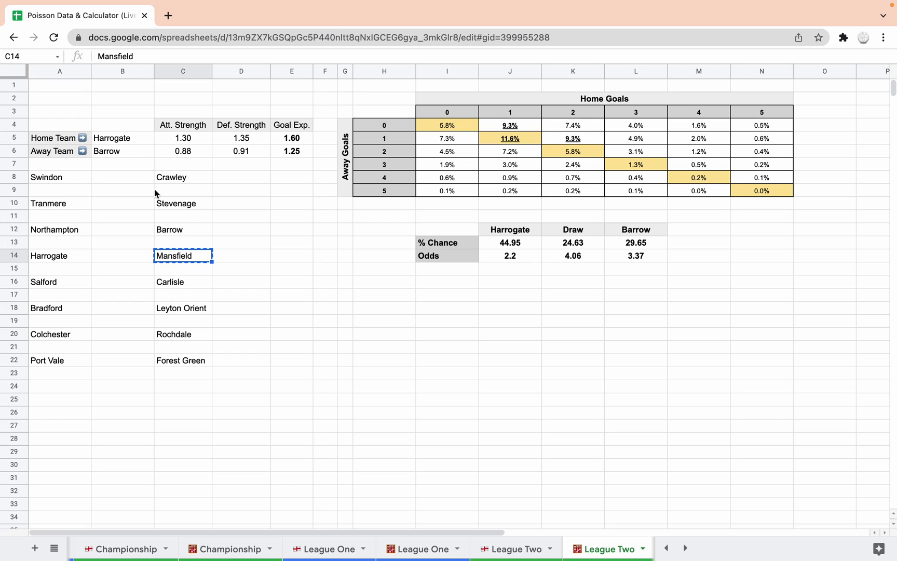
left_click(122, 151)
key("ctrl+v")
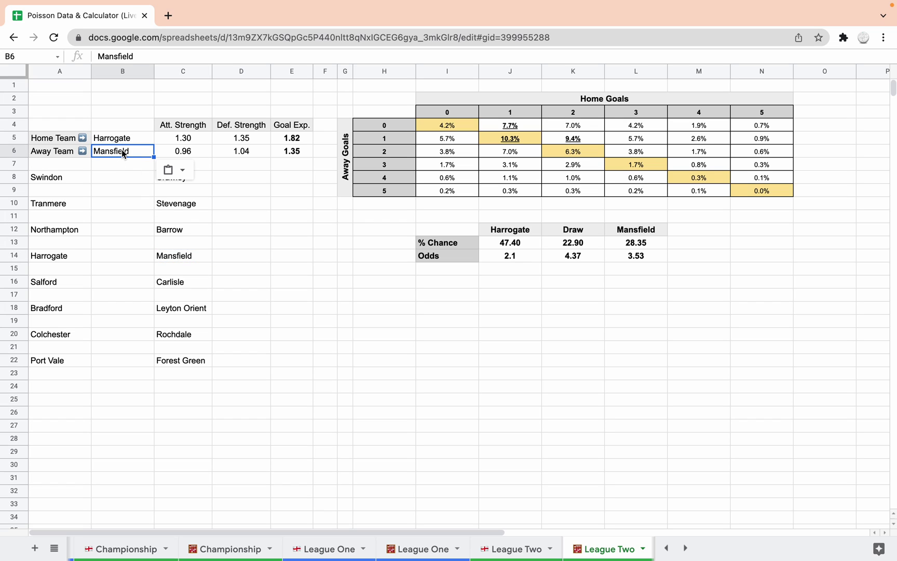
key("Right")
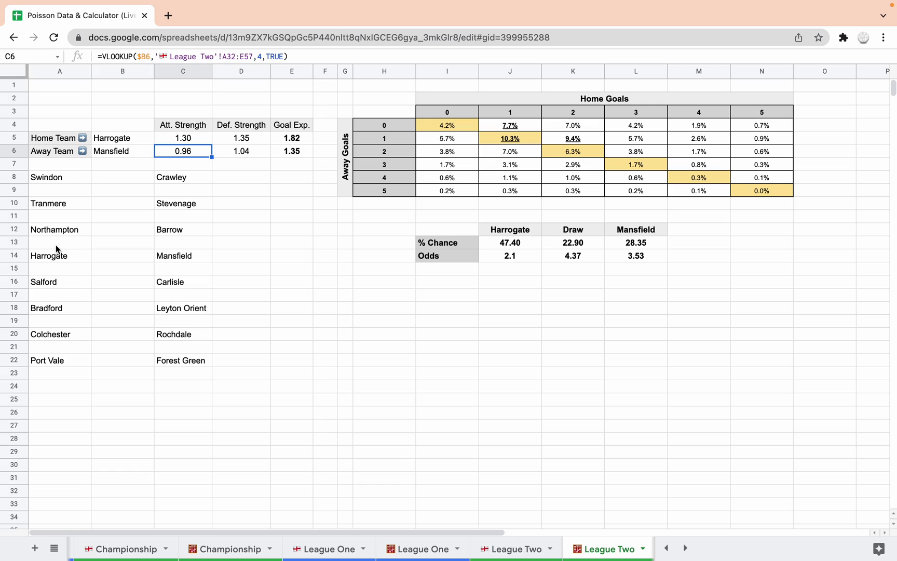
Copy Salford from A16 into B5 and Carlisle from C16 into B6, giving odds 1.7, 3.65, 6.98
left_click(54, 285)
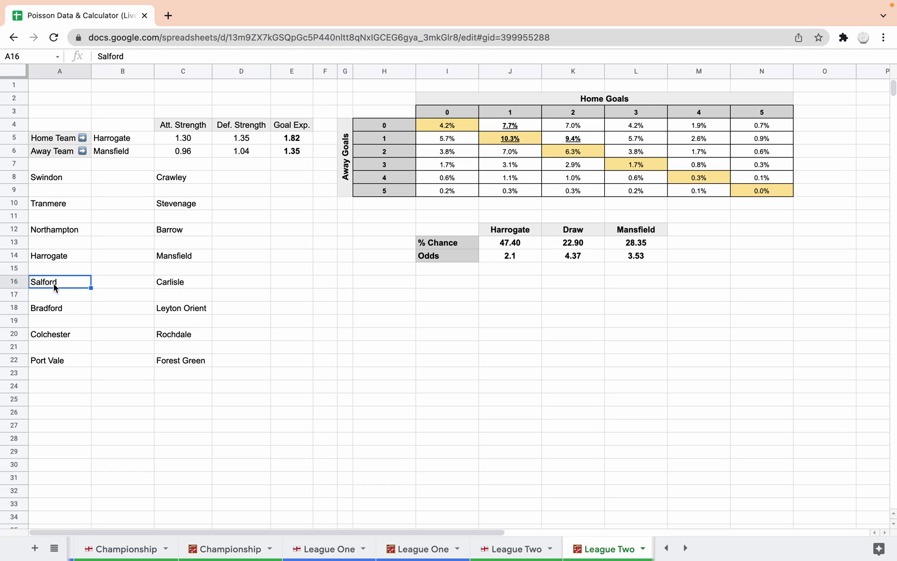
key("super+c")
left_click(119, 141)
key("super+v")
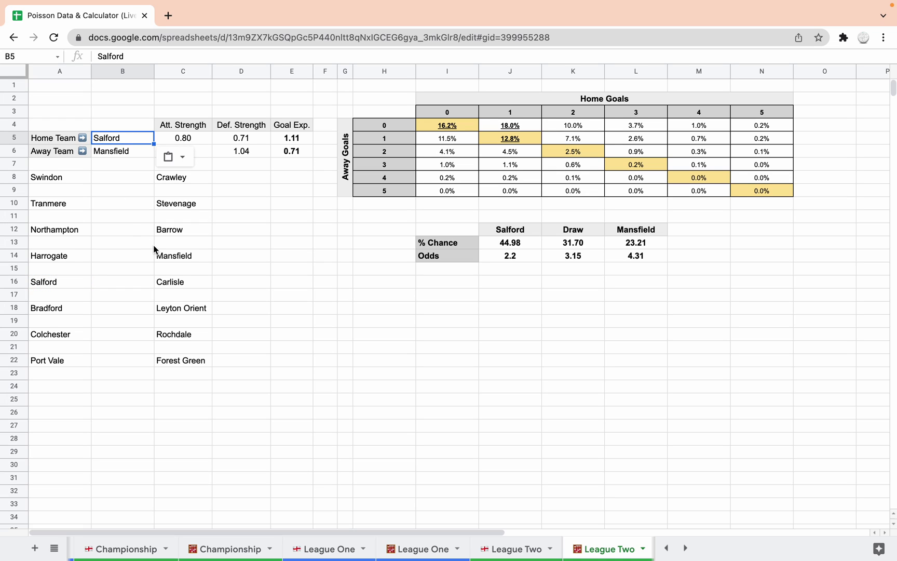
left_click(170, 283)
key("super+c")
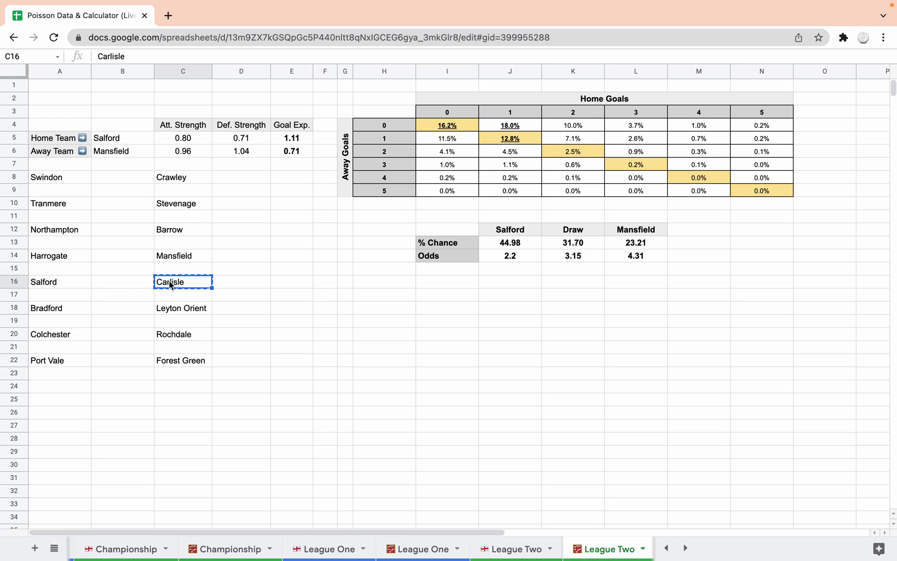
left_click(106, 152)
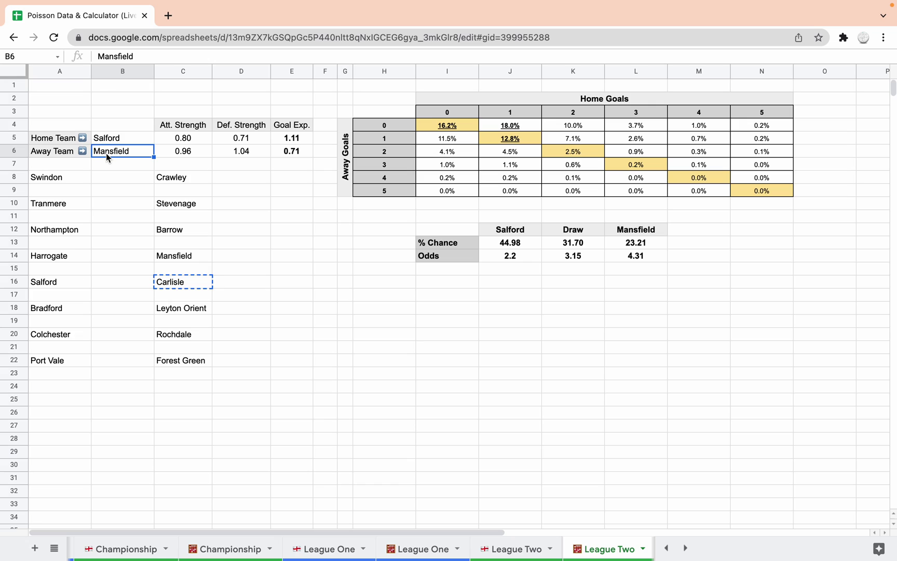
key("super+v")
key("Right")
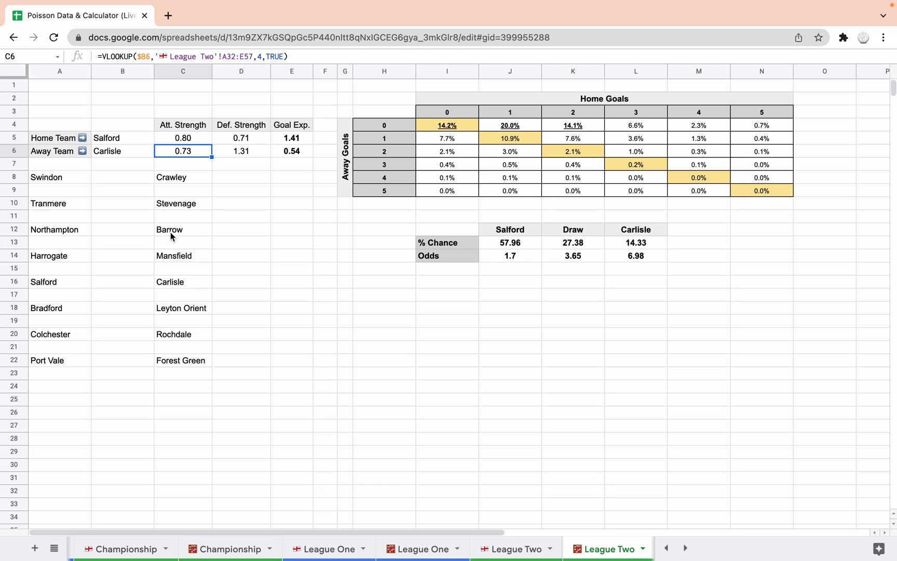
Paste Bradford from A18 into B5 and Leyton Orient from C18 into B6, then check C6's lookup
left_click(57, 312)
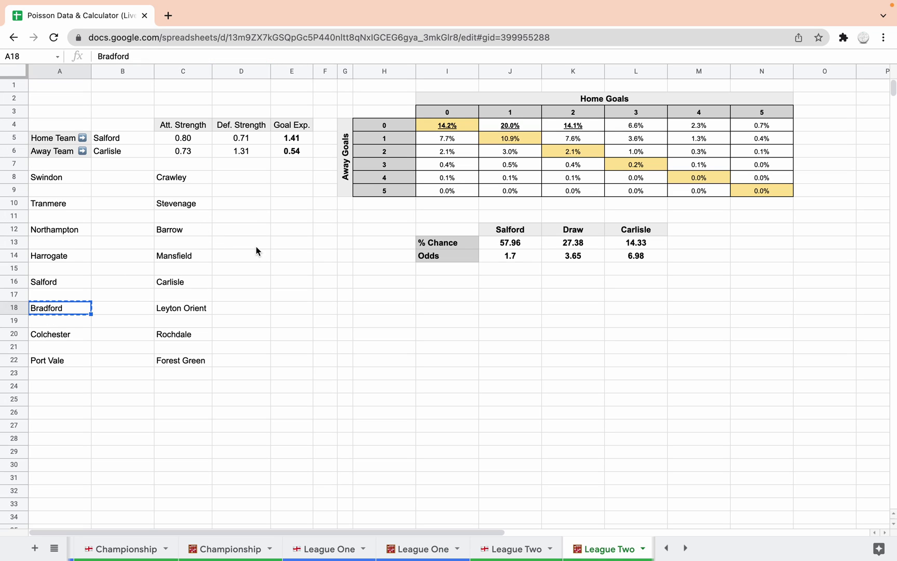
left_click(131, 139)
key("ctrl+v")
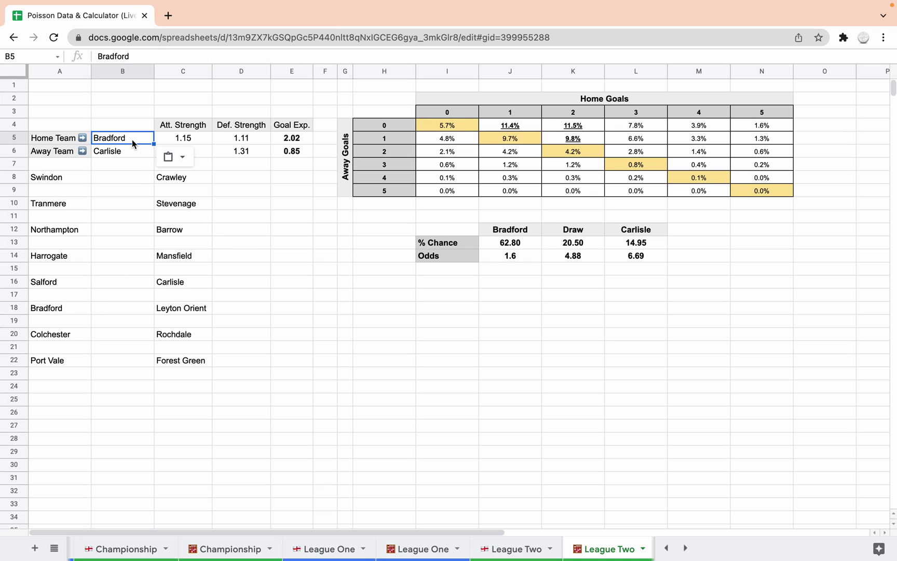
left_click(197, 310)
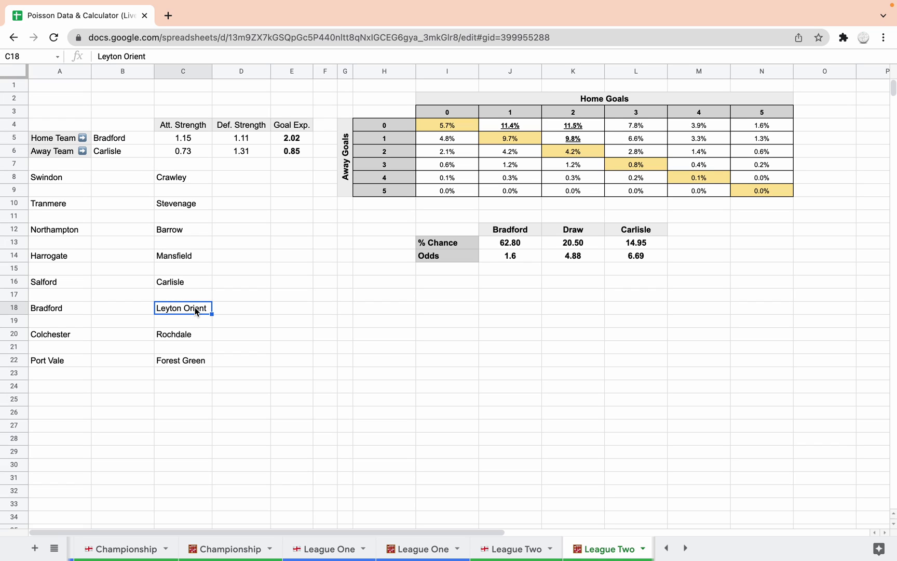
left_click(117, 151)
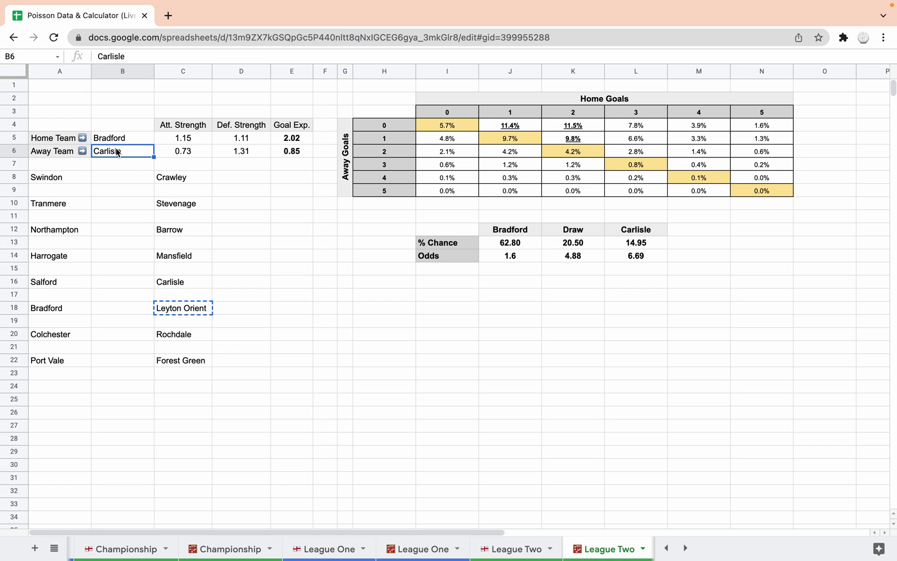
key("ctrl+v")
left_click(183, 150)
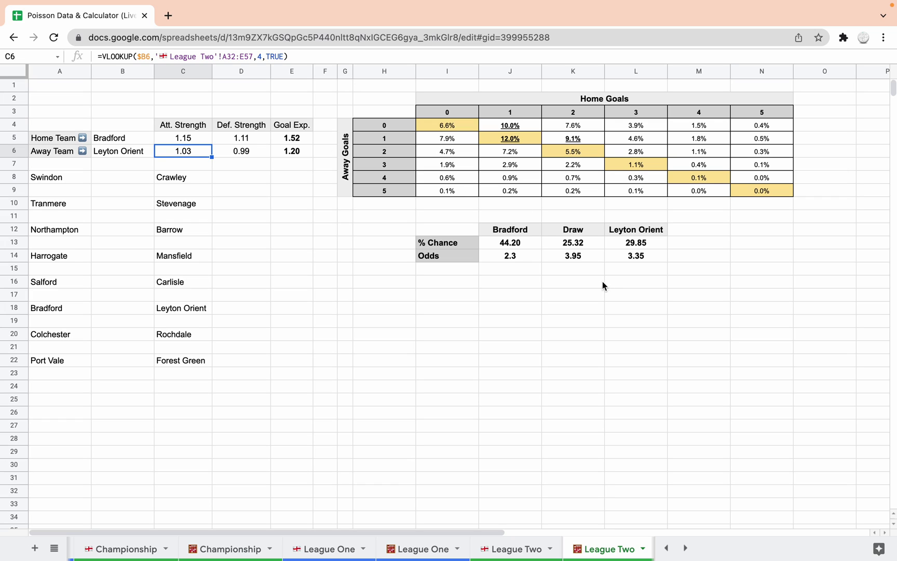
Inspect the home/draw/away odds formulas and the 1–1 and 2–1 scoreline probability formulas
left_click(520, 255)
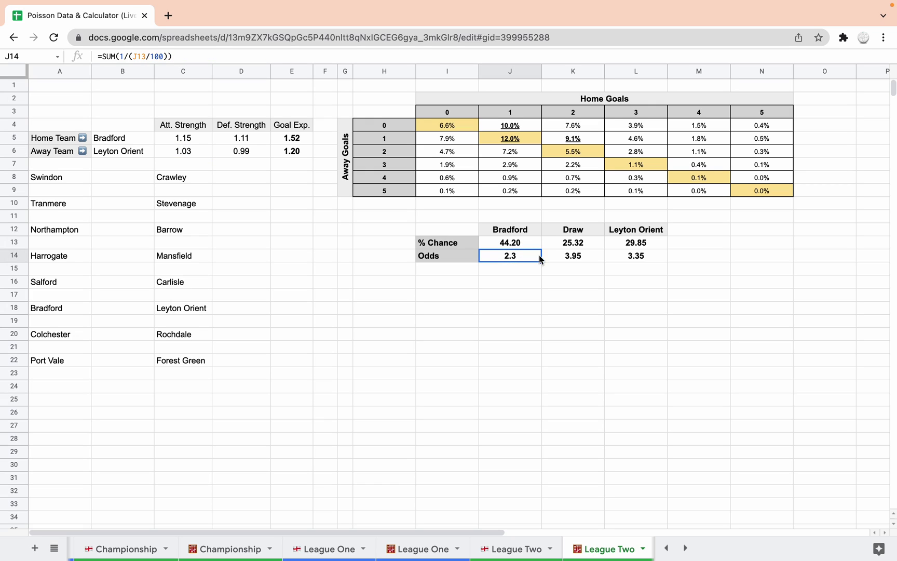
left_click(574, 257)
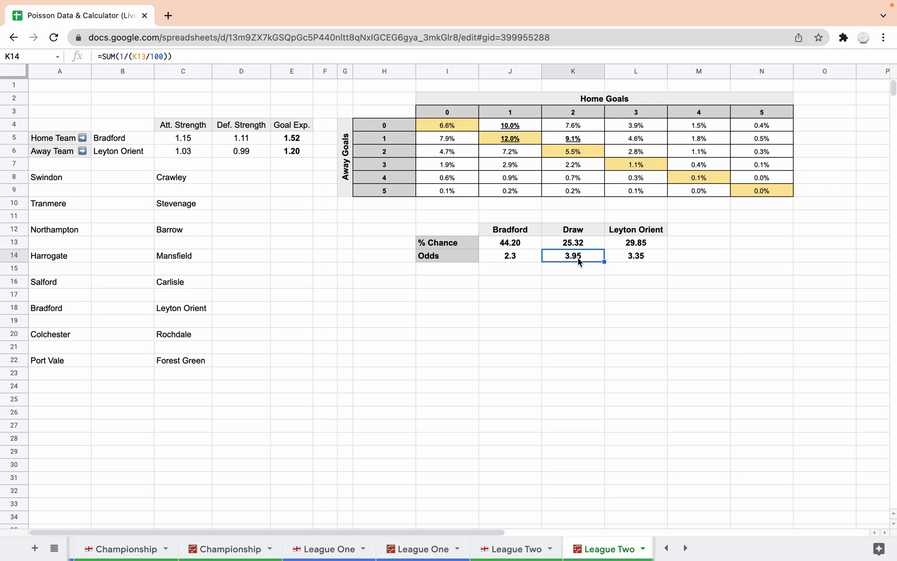
left_click(631, 261)
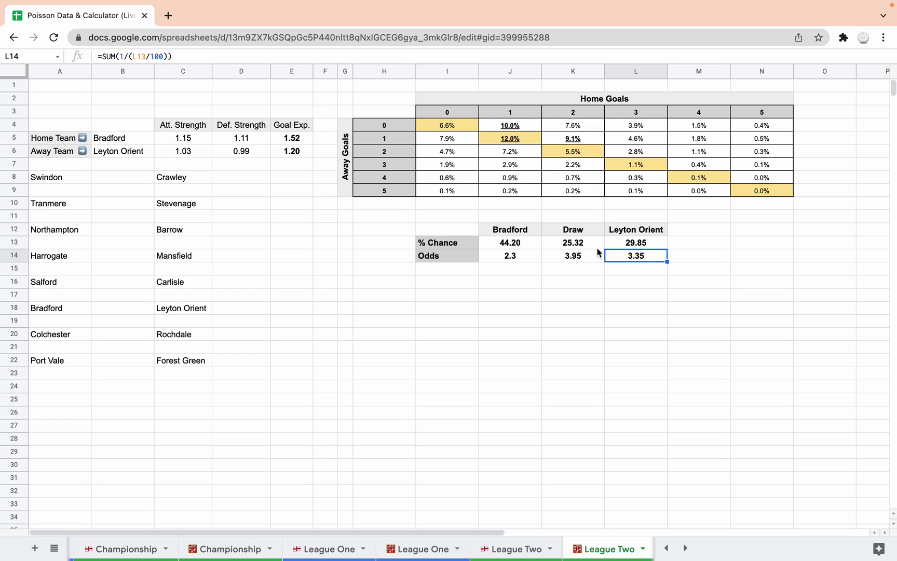
left_click(523, 137)
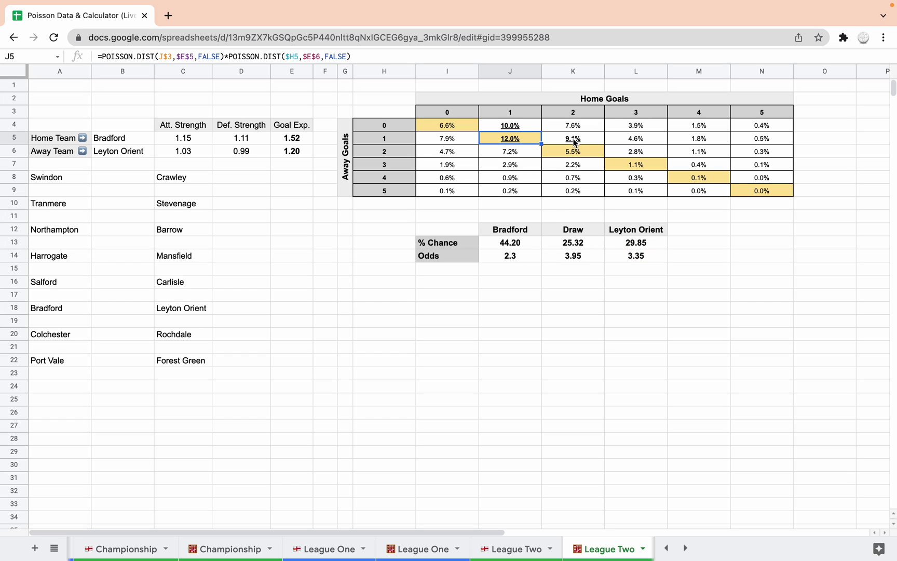
left_click(574, 141)
left_click(525, 139)
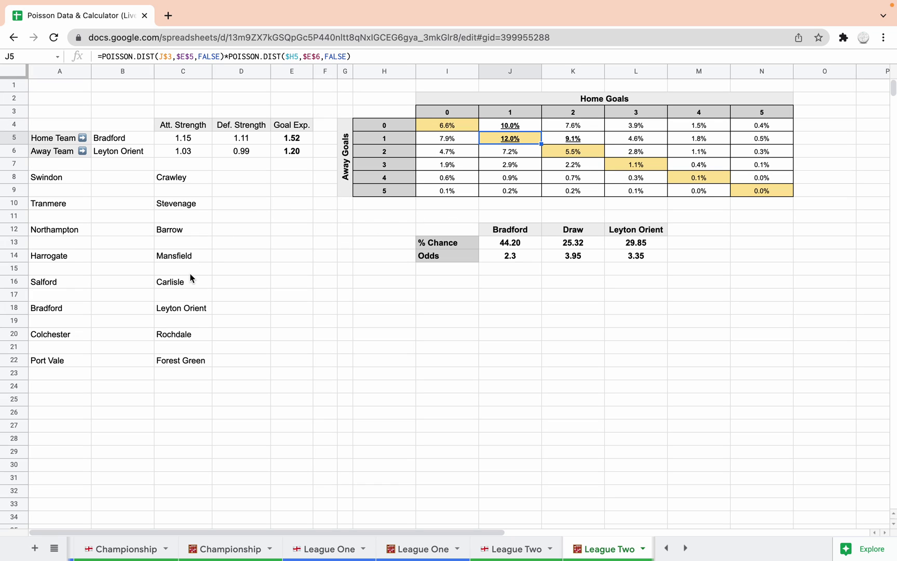
Paste Colchester from A20 into B5 and Rochdale from C20 into B6, giving odds 3.5, 3.71, 2.25
left_click(57, 339)
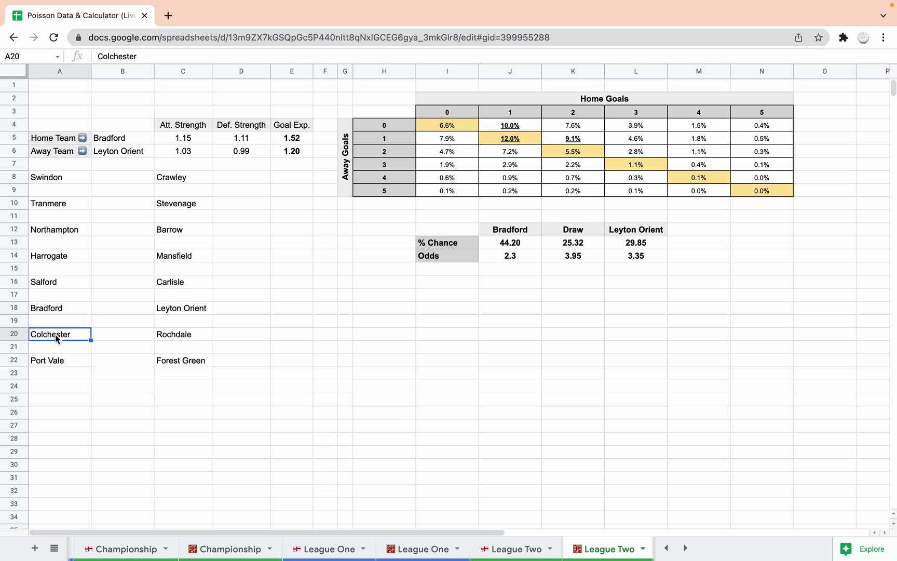
left_click(126, 135)
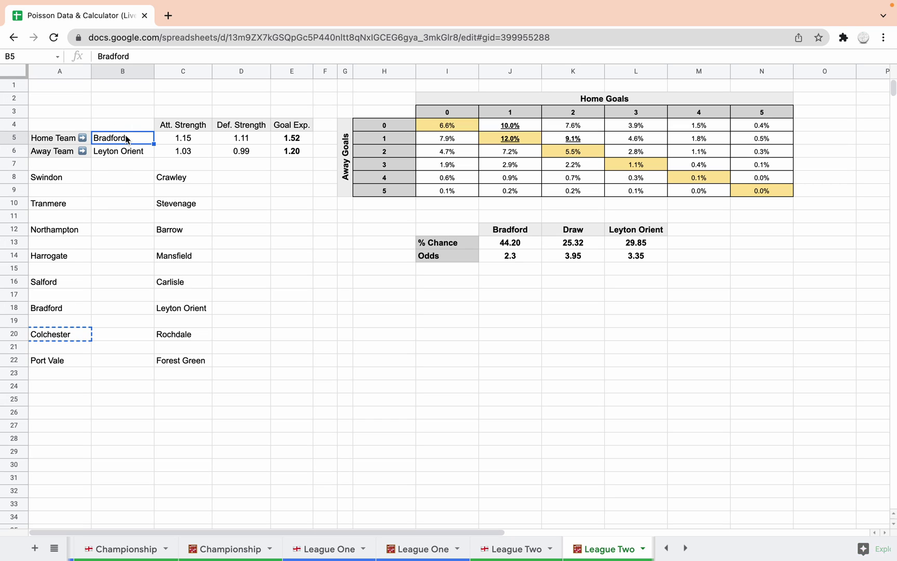
key("ctrl+v")
left_click(176, 339)
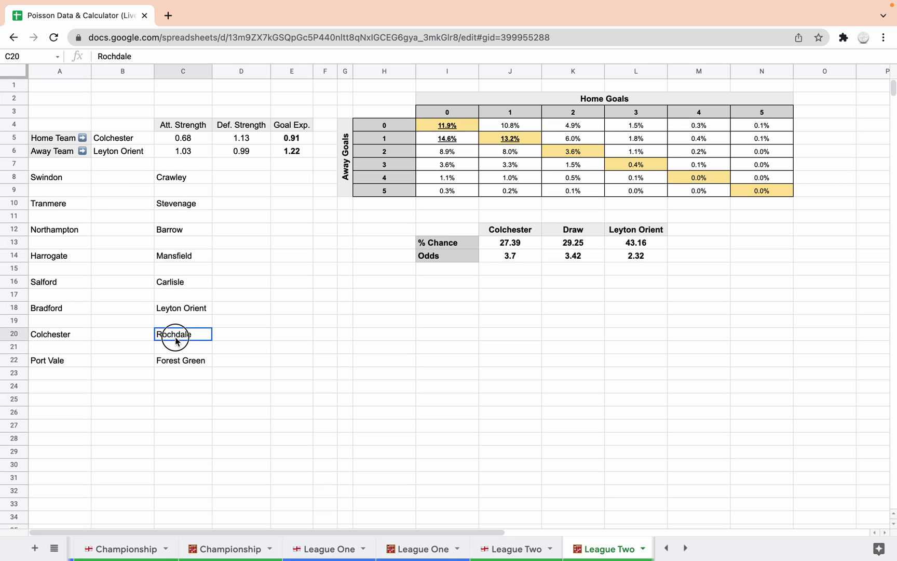
key("ctrl+c")
left_click(134, 152)
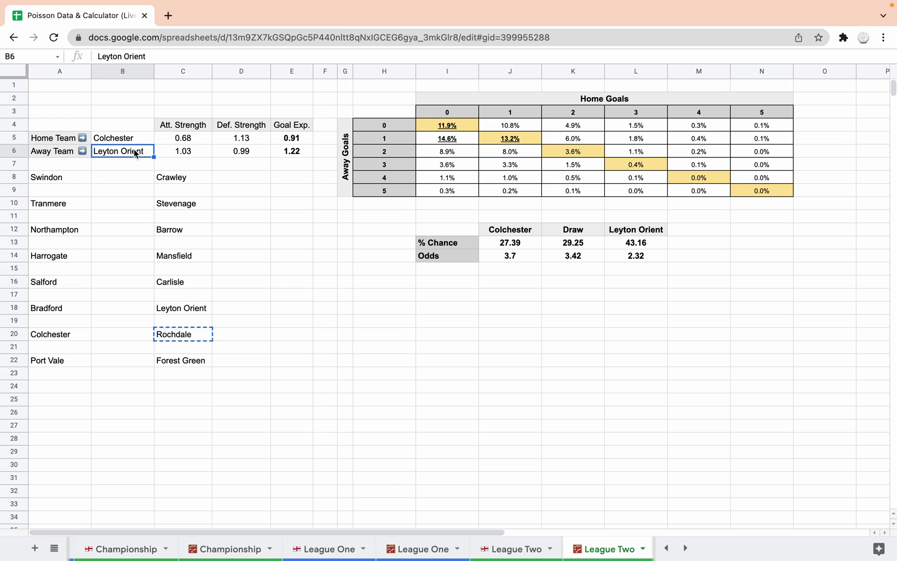
key("ctrl+v")
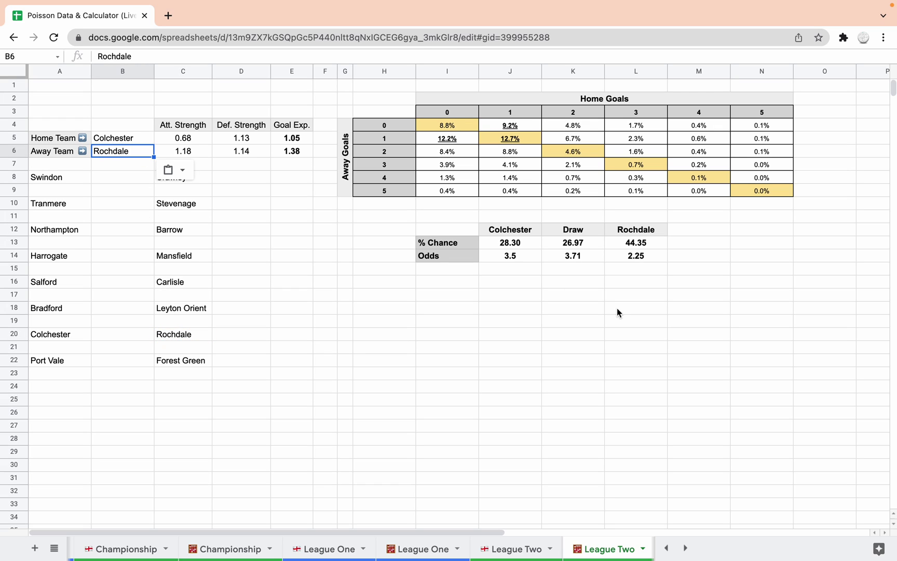
left_click(506, 322)
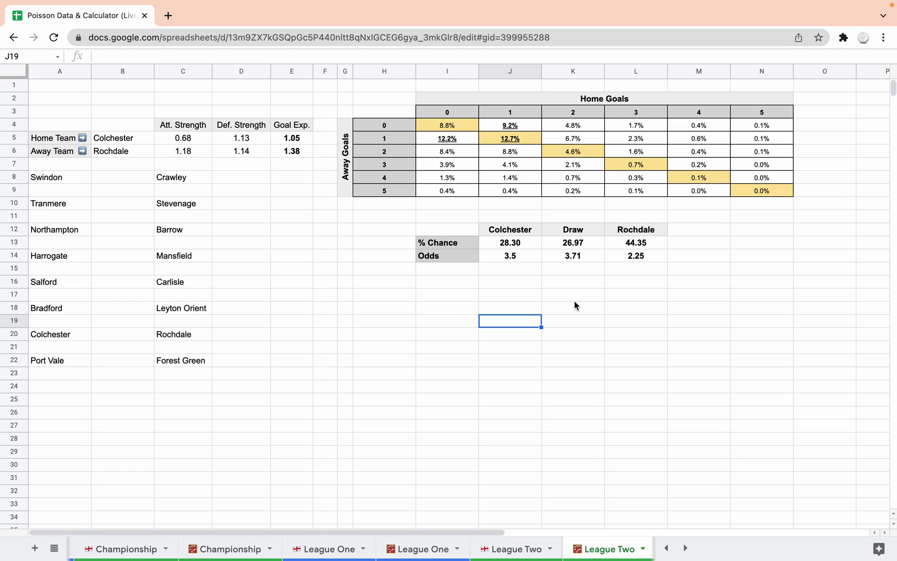
Inspect the POISSON.DIST formulas for the 0–1, 1–1 and neighbouring scoreline cells
left_click(474, 142)
left_click(510, 136)
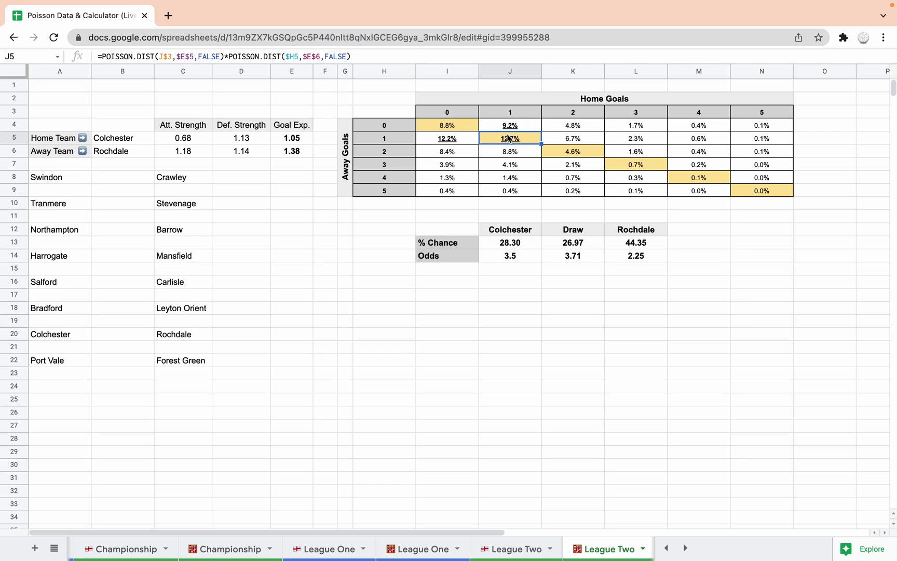
left_click(441, 141)
left_click(510, 140)
left_click(473, 142)
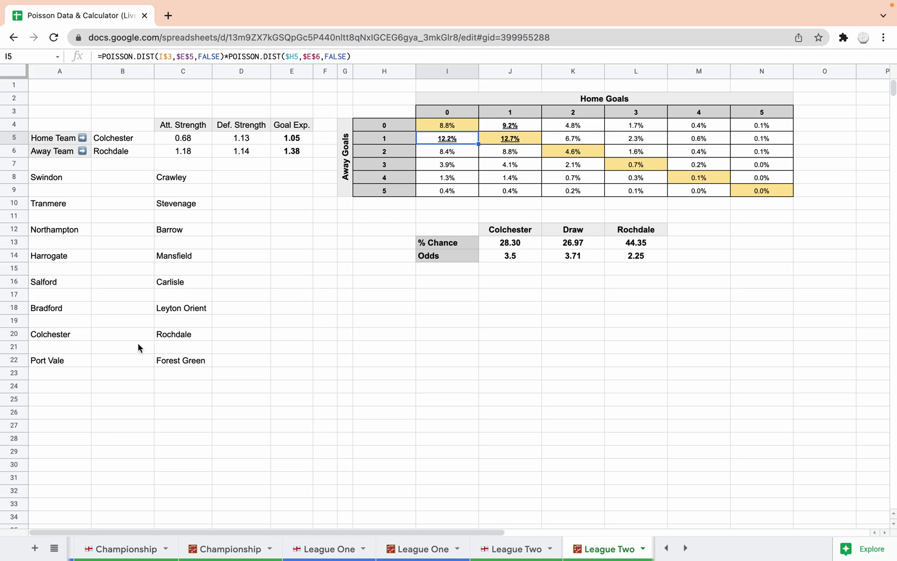
Copy Port Vale from A22 into B5 and Forest Green from C22 into B6, giving odds 6.2, 2.51, 2.28
left_click(60, 365)
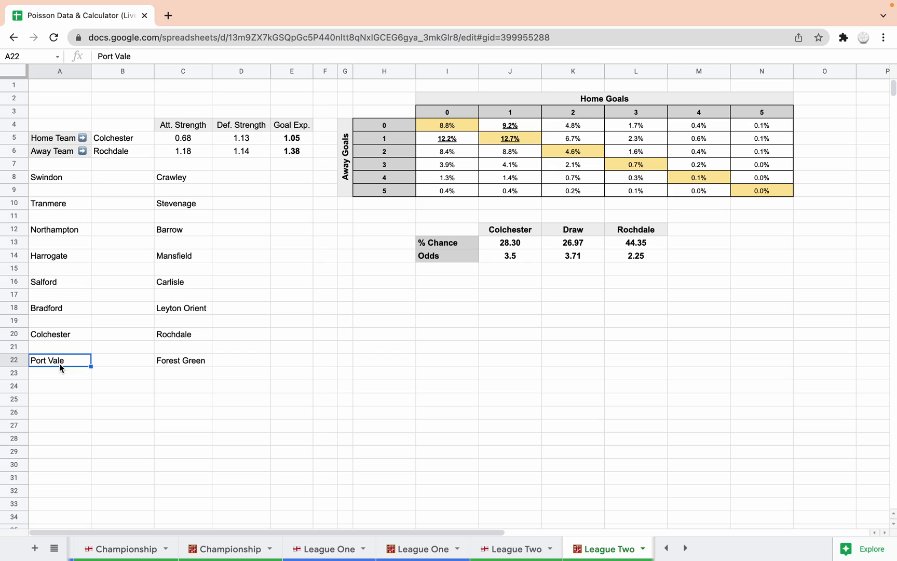
key("ctrl+c")
left_click(132, 140)
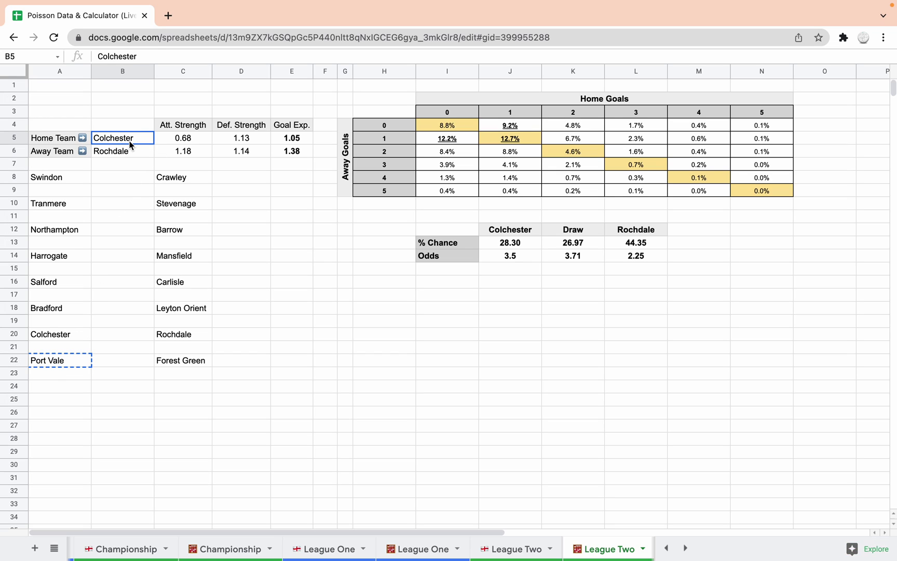
key("ctrl+v")
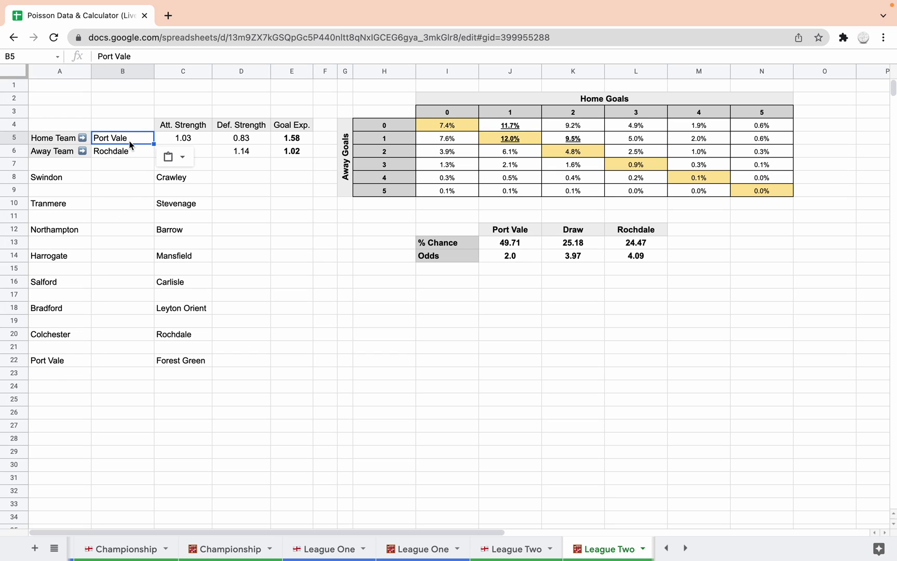
left_click(192, 361)
key("ctrl+c")
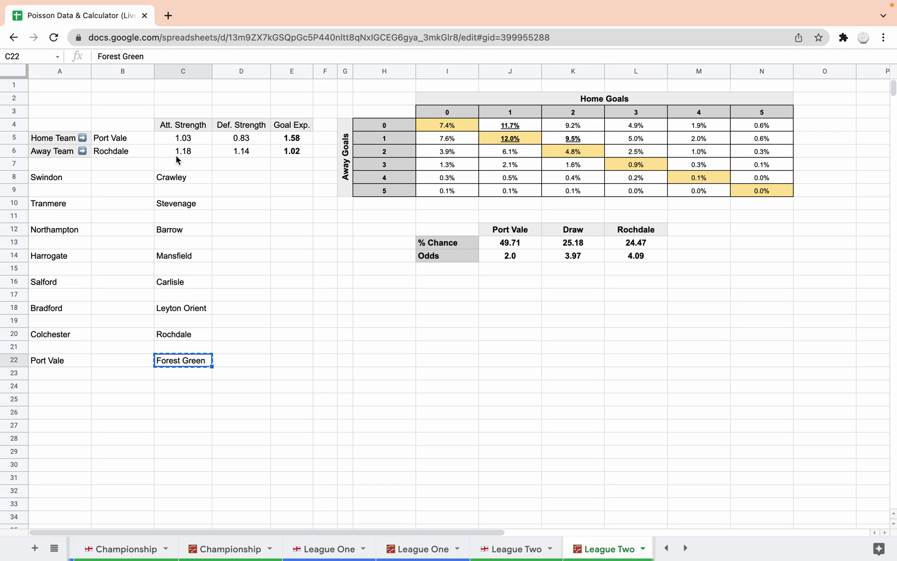
left_click(142, 152)
key("ctrl+v")
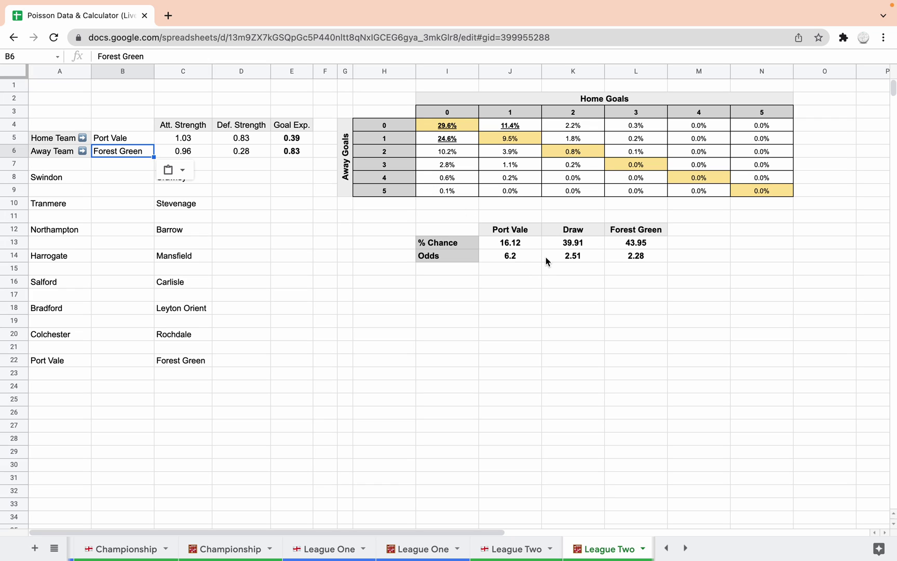
Inspect the home win percentage and away win odds formulas, then select Harrogate in A14
left_click(523, 244)
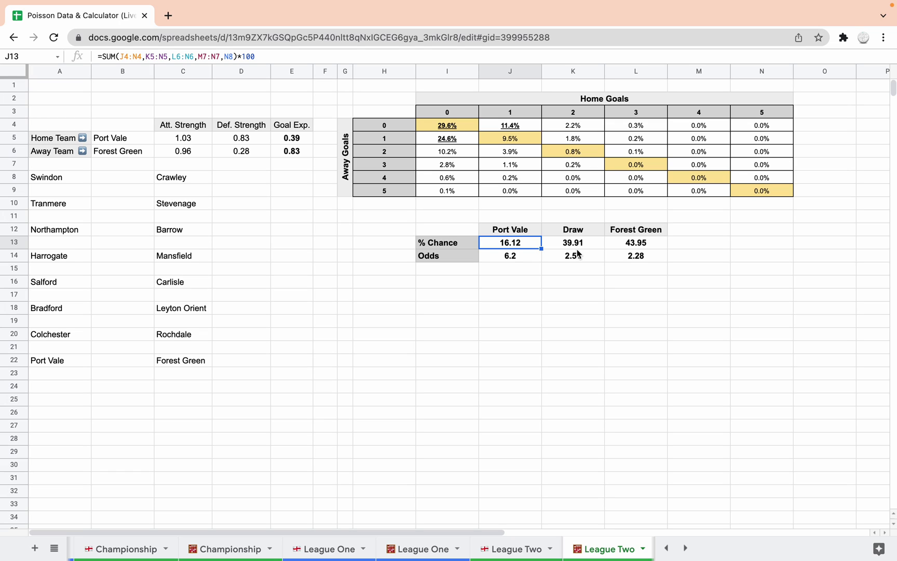
left_click(642, 259)
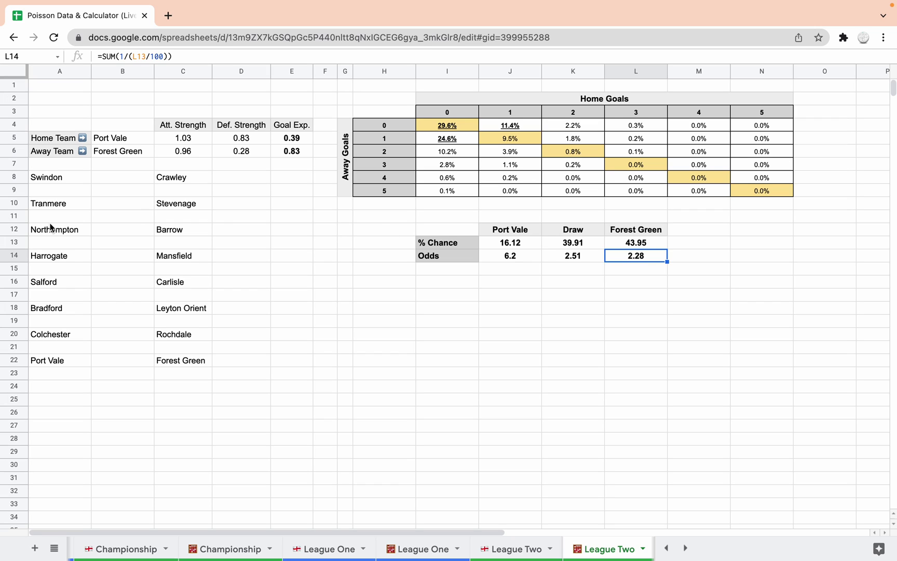
left_click(73, 259)
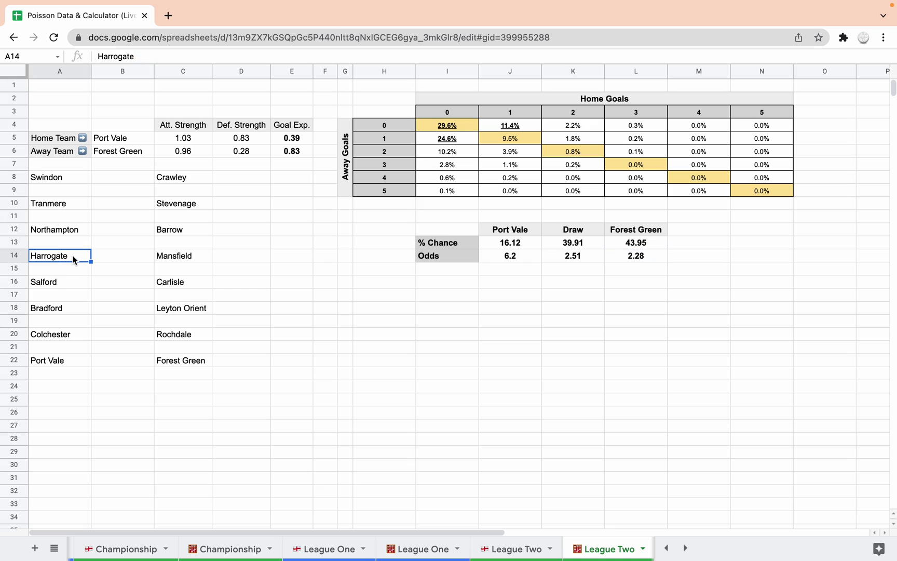
Paste Harrogate into B5 and Mansfield from C14 into B6, restoring odds 2.1, 4.37, 3.53
left_click(124, 142)
key("ctrl+v")
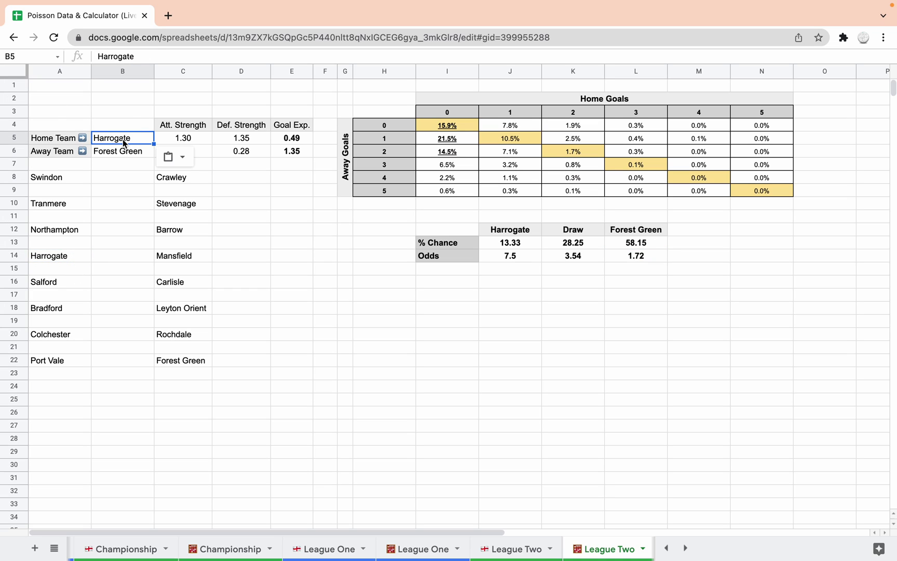
left_click(186, 258)
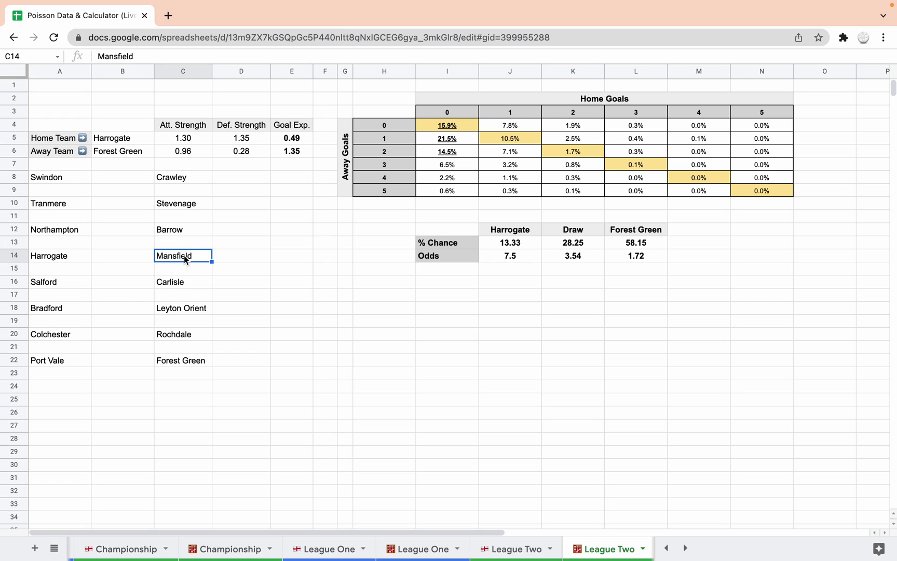
key("ctrl+c")
left_click(122, 151)
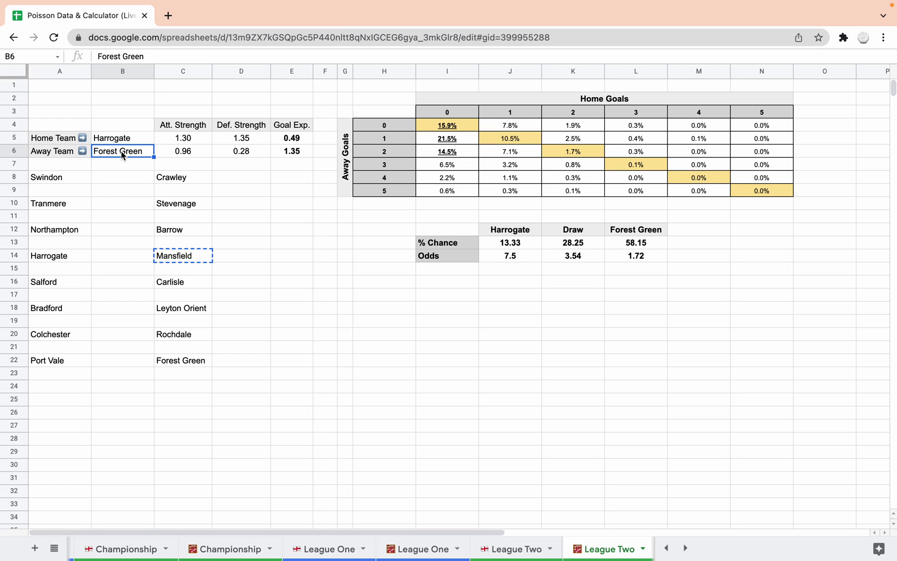
key("ctrl+v")
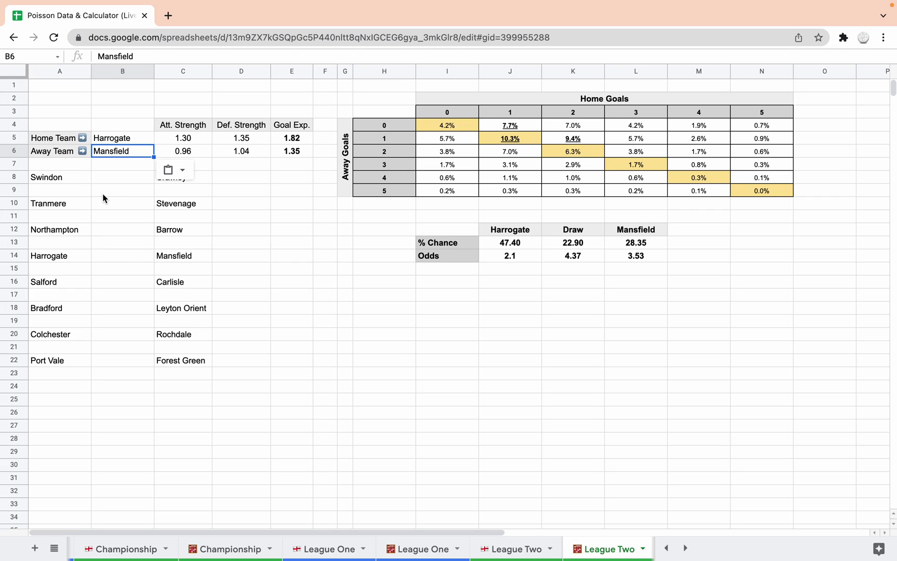
key("super+c")
left_click(124, 141)
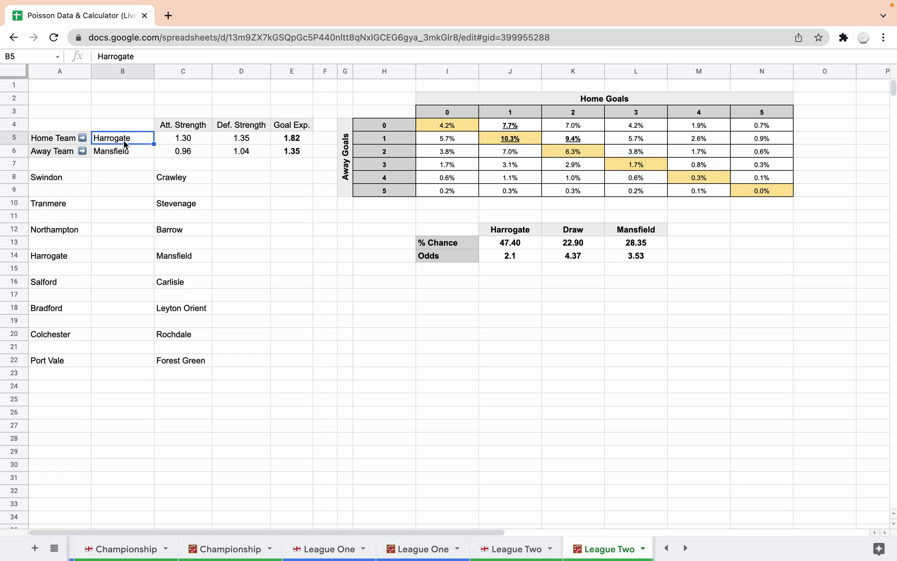
left_click(120, 149)
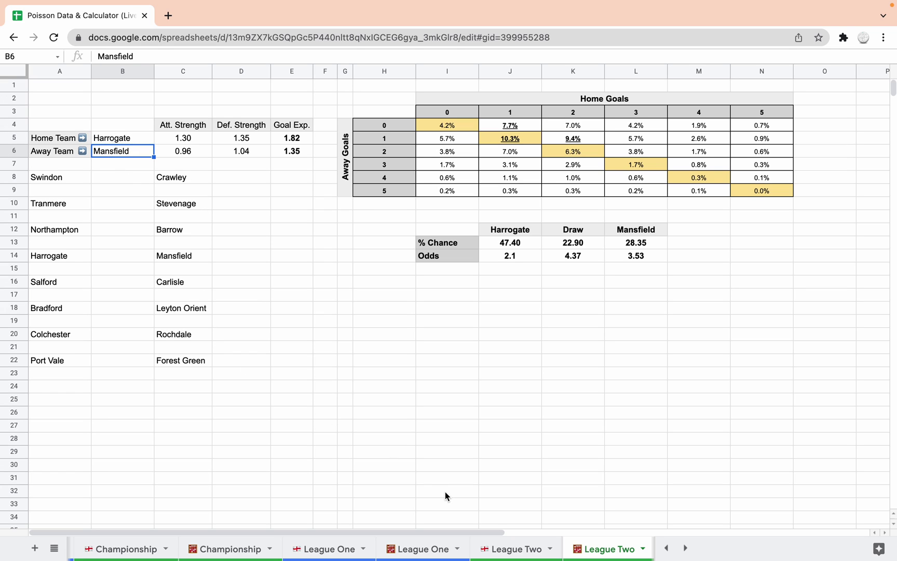
left_click(500, 543)
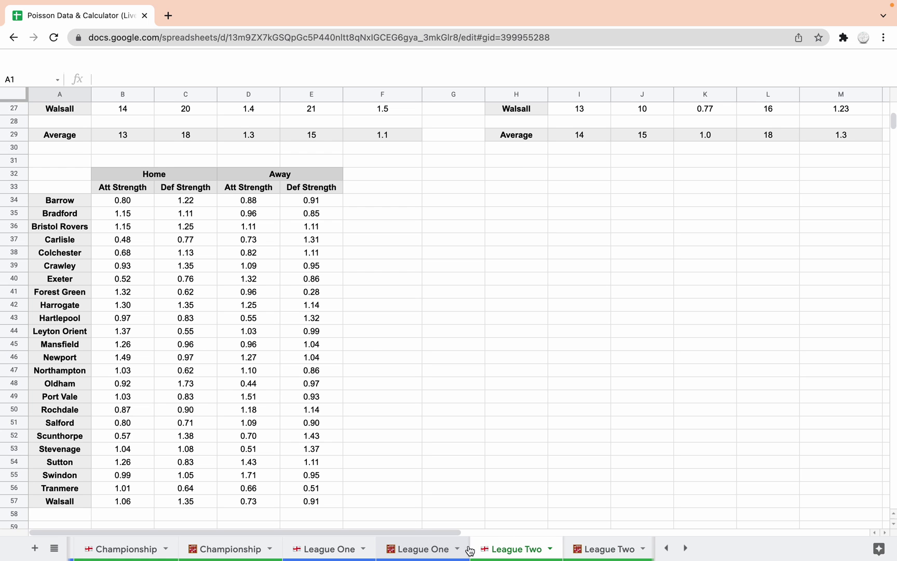
left_click(610, 543)
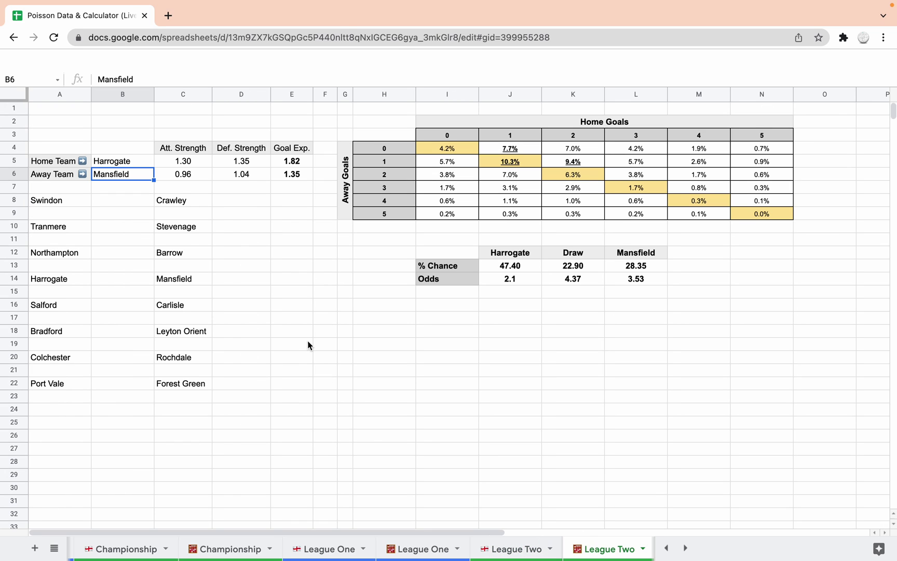